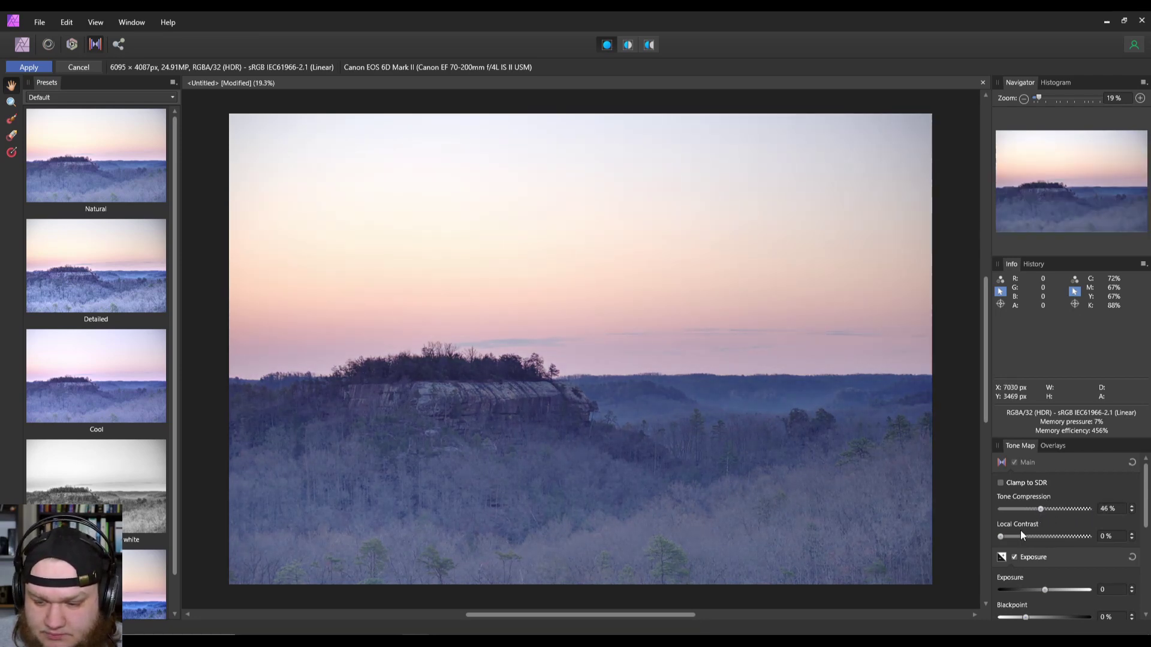
Drag Local Contrast to 14%, then set Enhance Contrast 6%, Saturation 21% and Vibrance 6%
left_click_drag(1005, 539, 1012, 538)
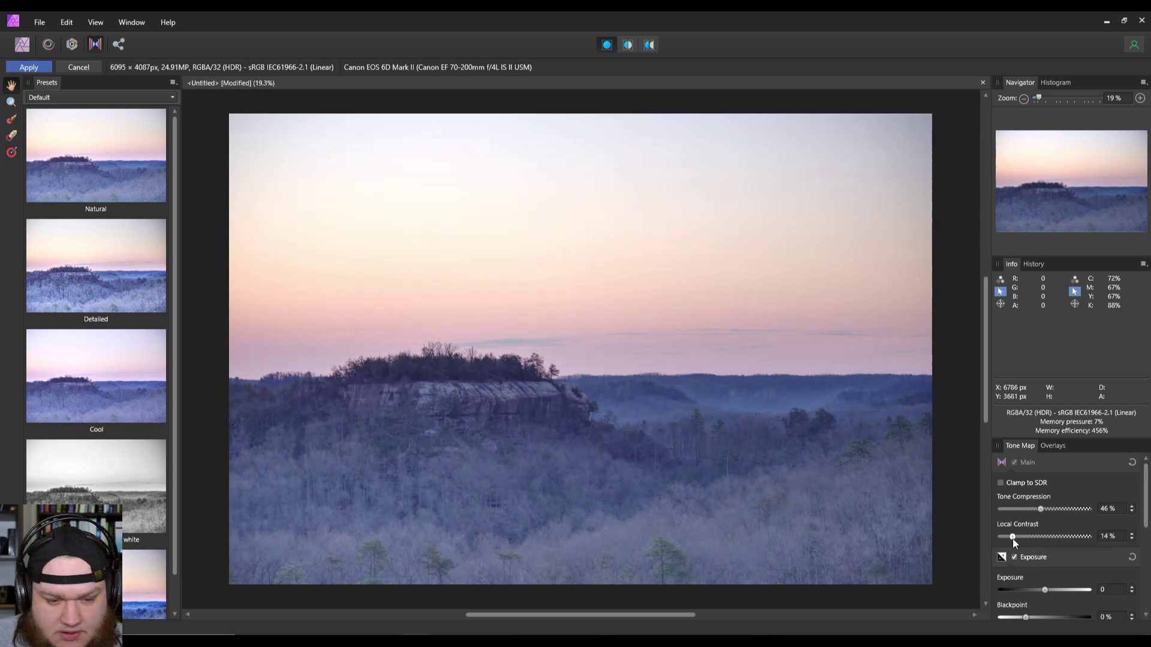
scroll(1074, 562, "down", 5)
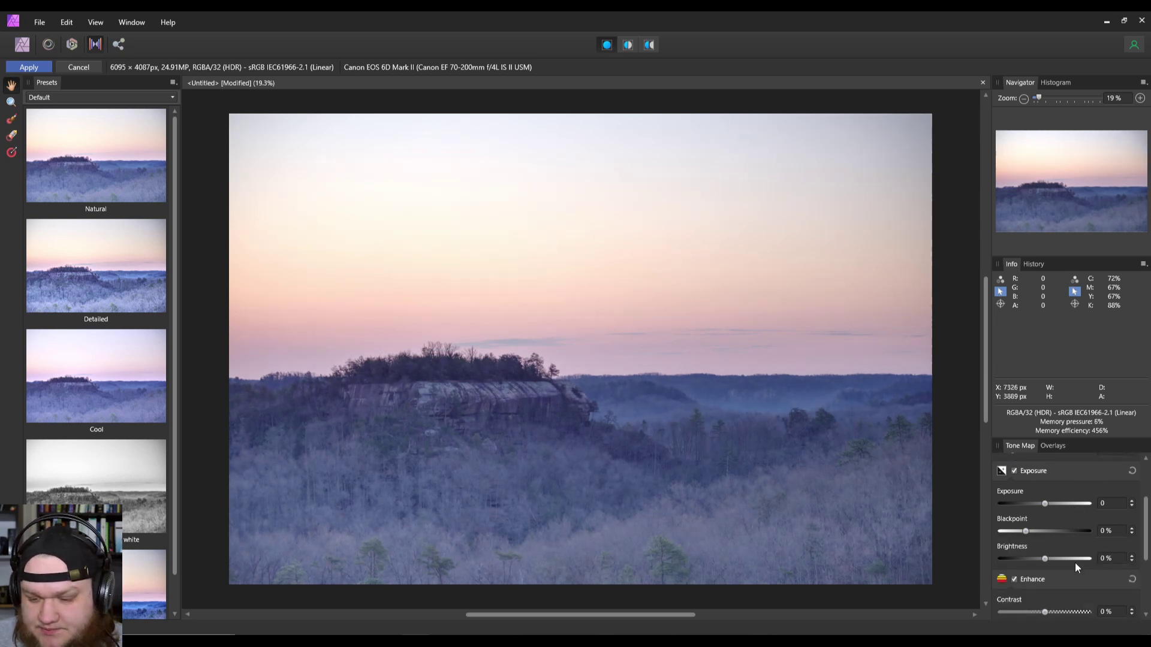
scroll(1075, 560, "down", 3)
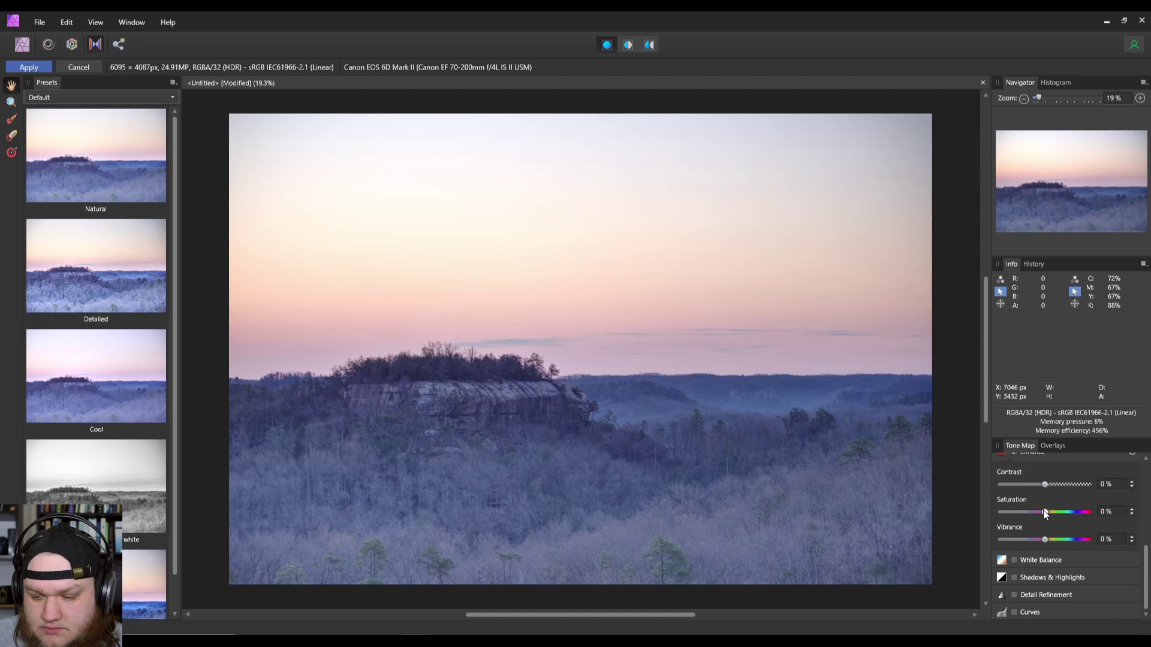
left_click_drag(1045, 485, 1049, 514)
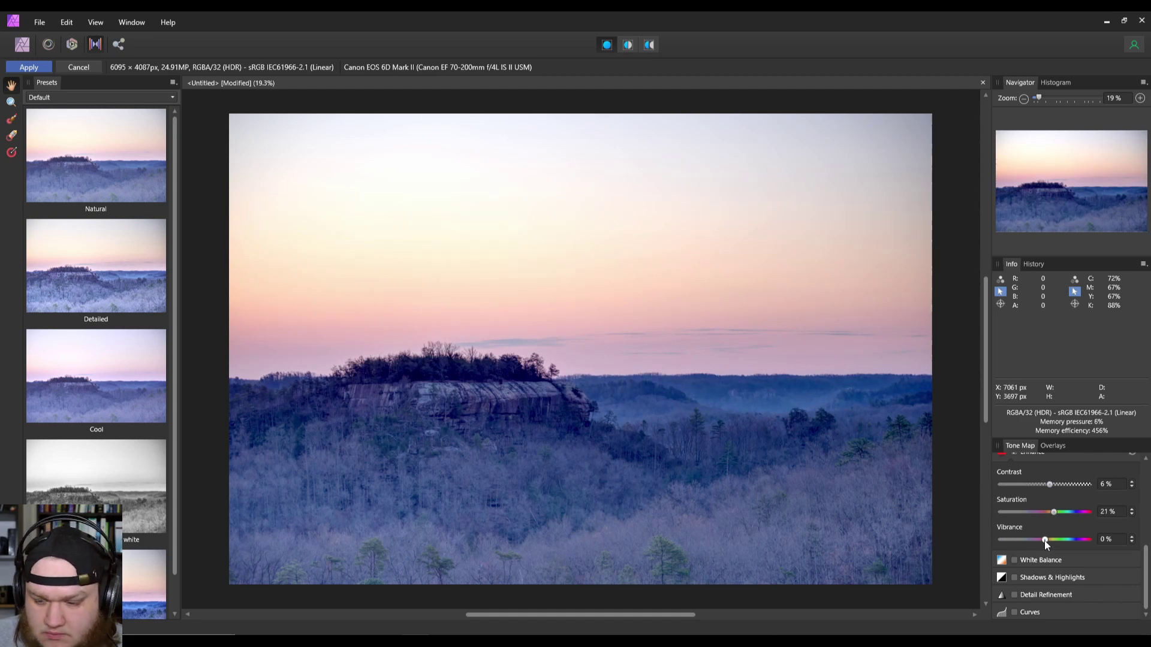
left_click_drag(1044, 541, 1049, 541)
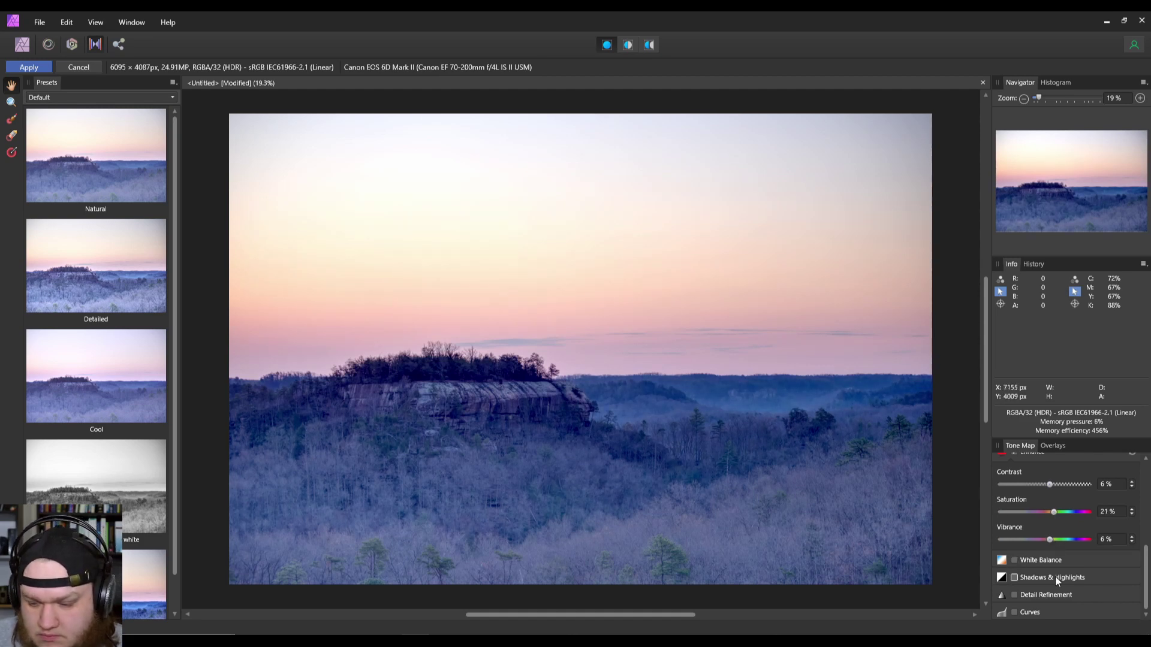
Enable Curves and build an S-curve with lowered shadows and lifted highlights
left_click(1015, 612)
scroll(1066, 569, "down", 2)
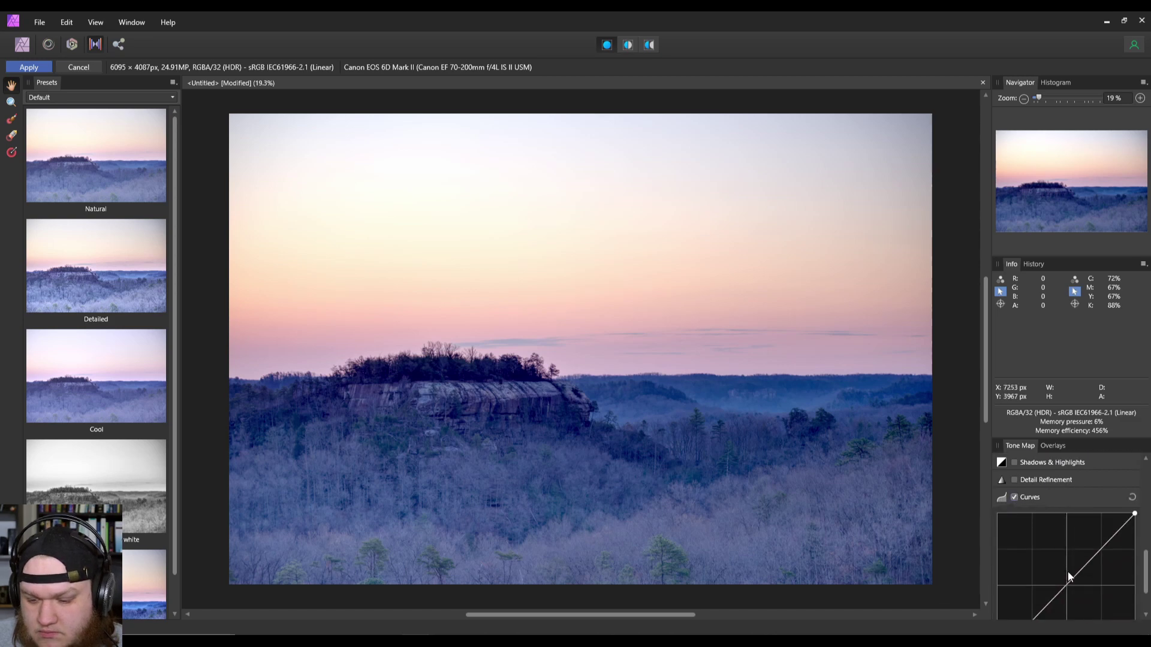
scroll(1070, 551, "down", 3)
left_click(1067, 528)
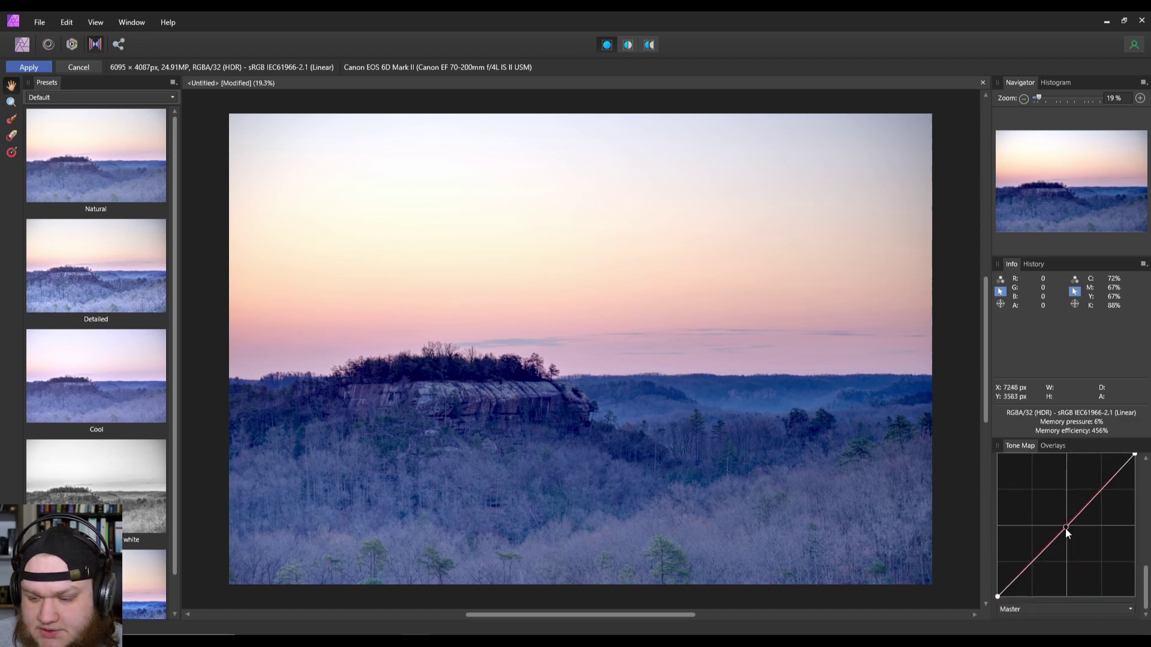
left_click(1037, 565)
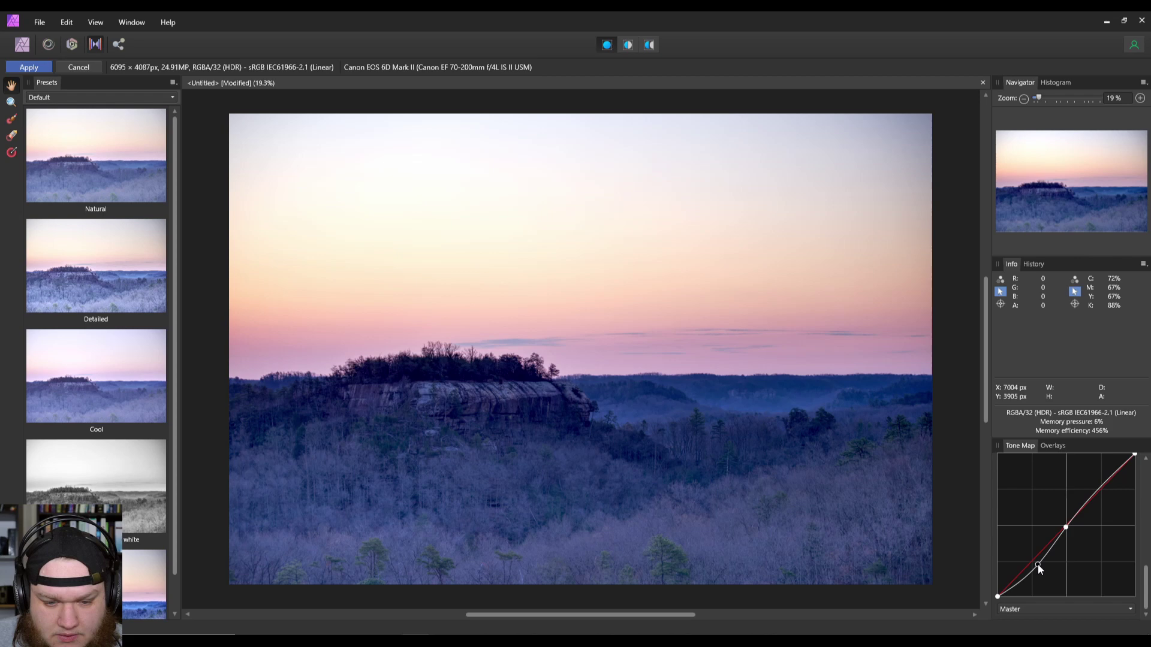
left_click_drag(1038, 563, 1039, 566)
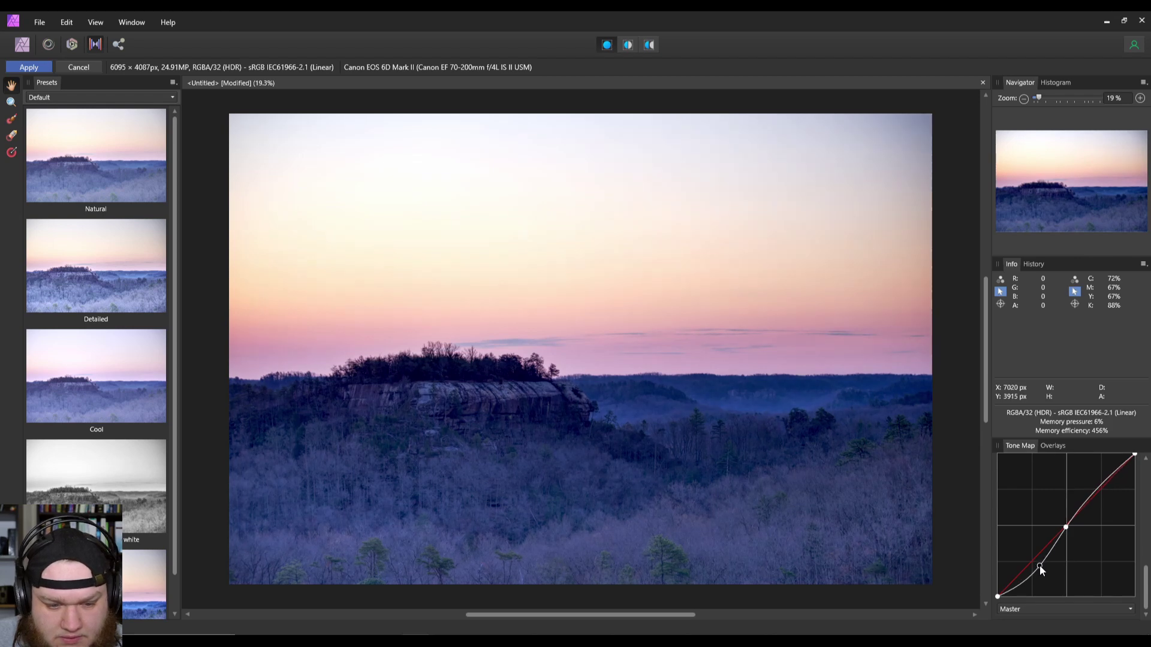
left_click(1091, 491)
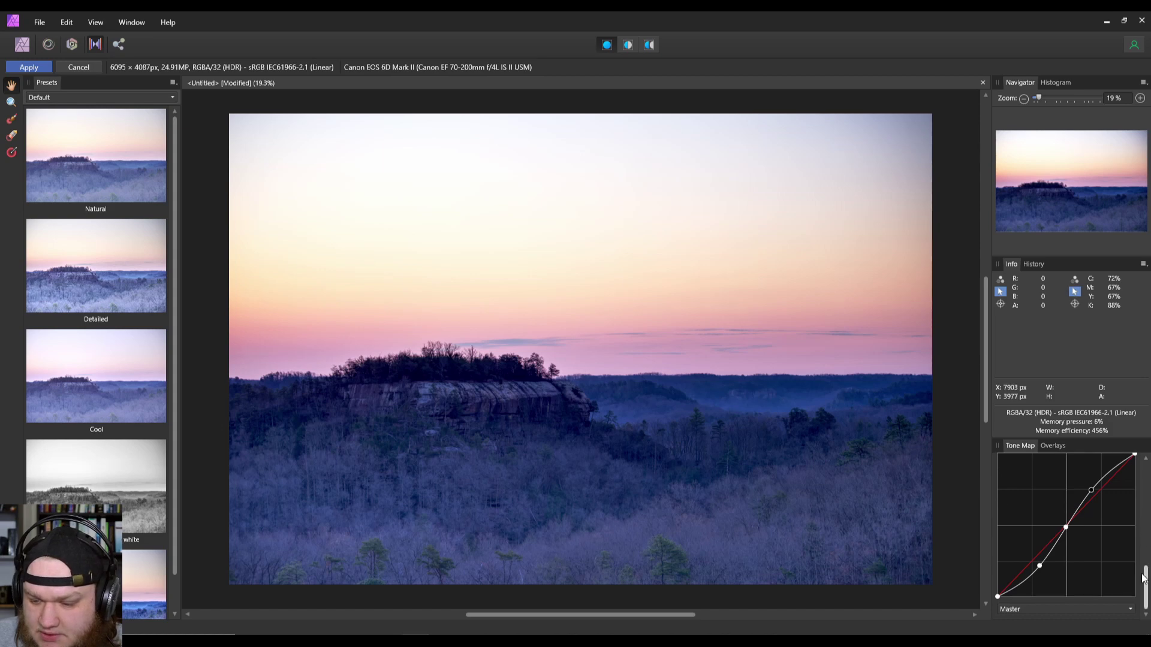
Enable Shadows & Highlights and pull Highlights down to -77%
scroll(1149, 526, "up", 5)
scroll(1136, 531, "up", 2)
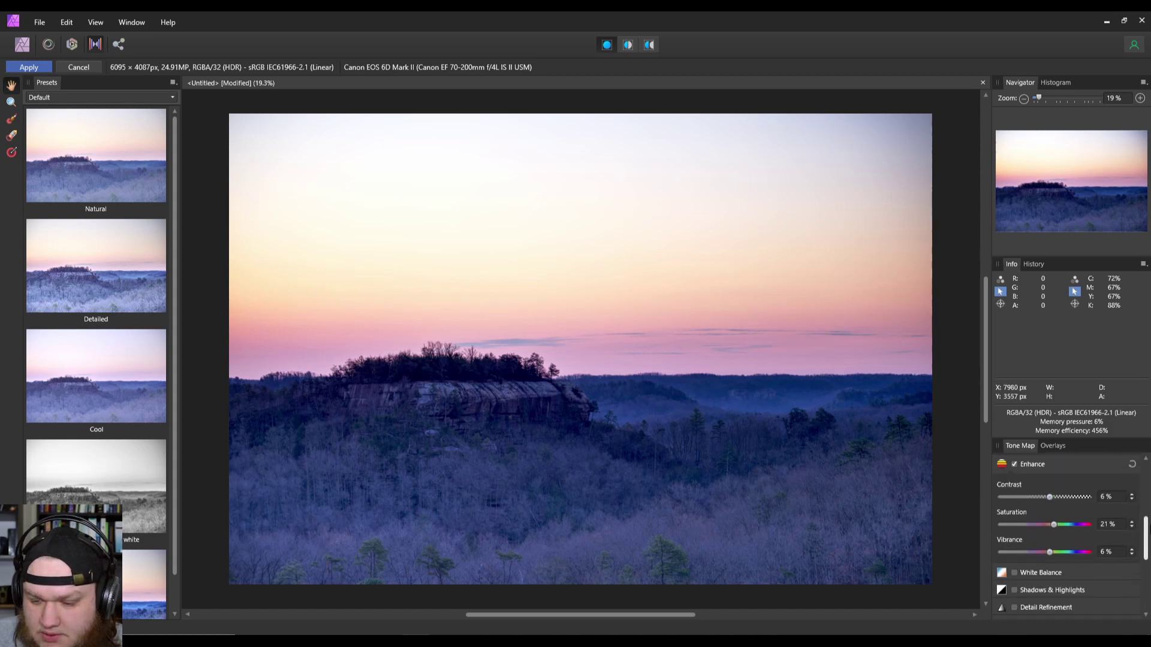
left_click(1013, 593)
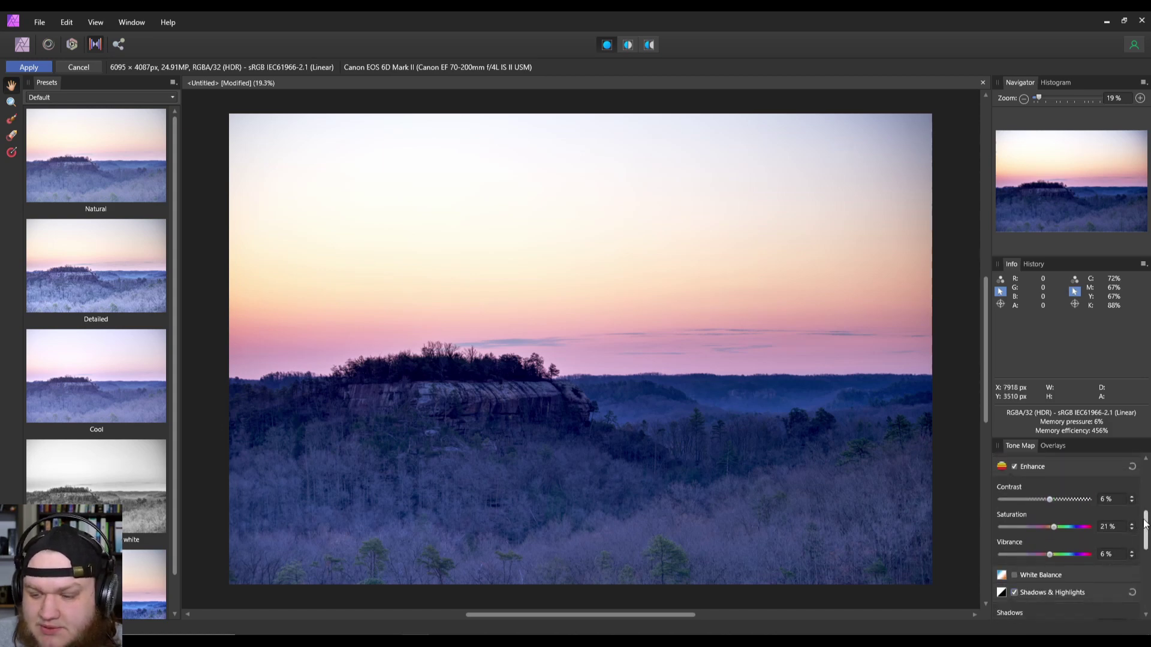
scroll(1144, 536, "down", 3)
scroll(1145, 539, "down", 2)
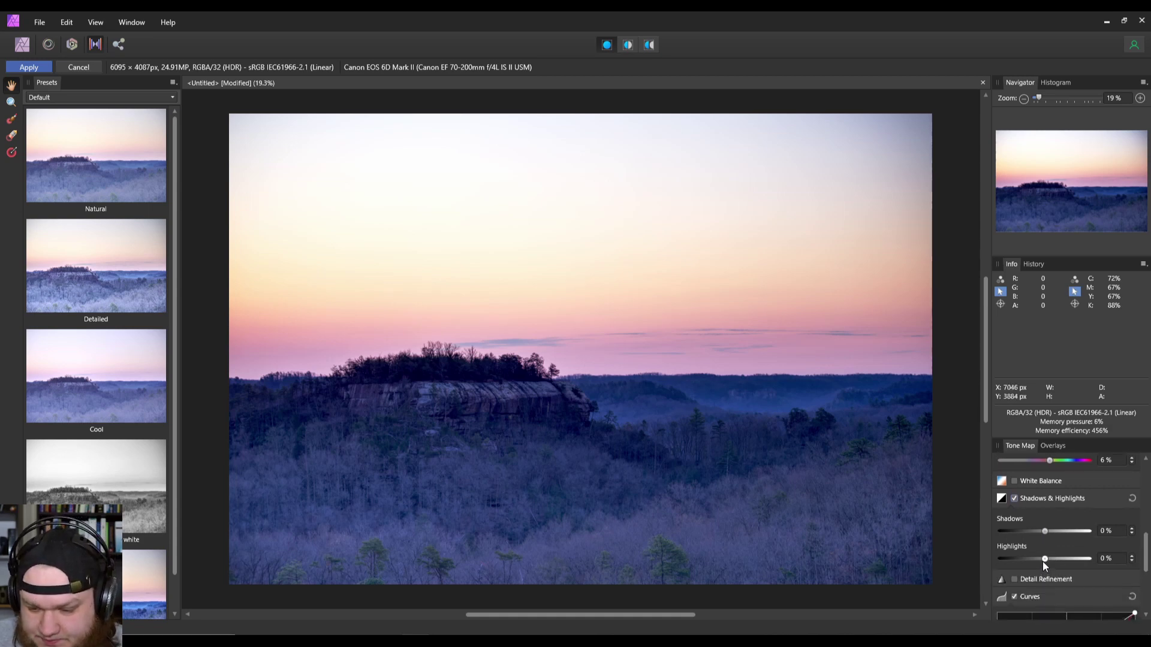
left_click_drag(1046, 558, 1012, 563)
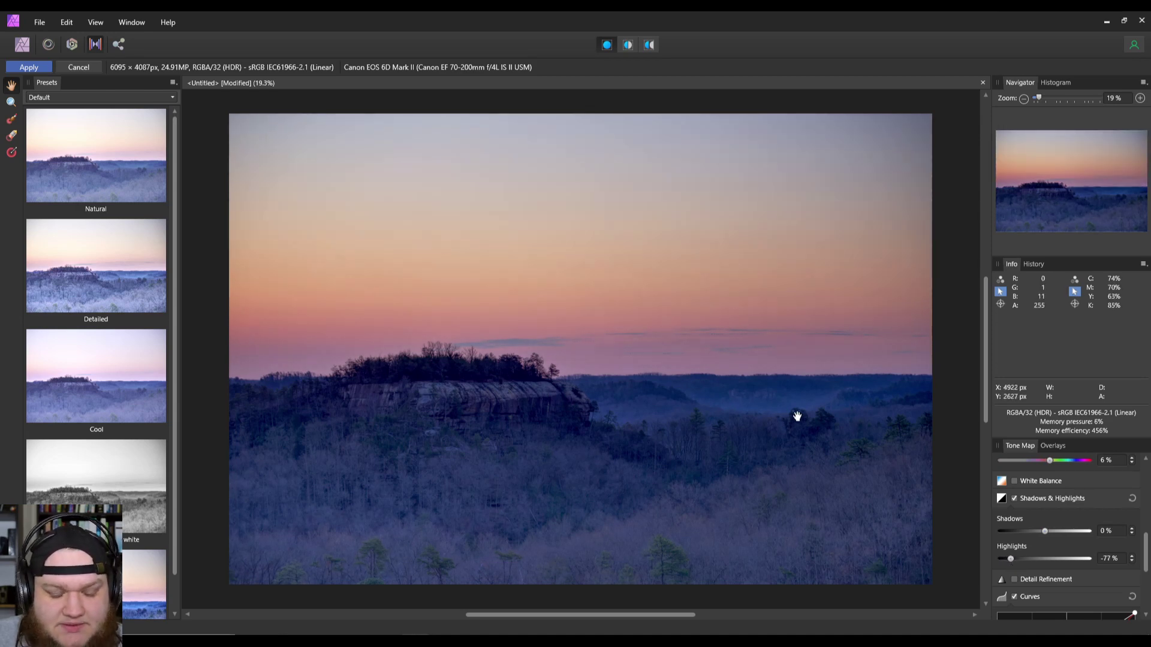
scroll(461, 502, "up", 4)
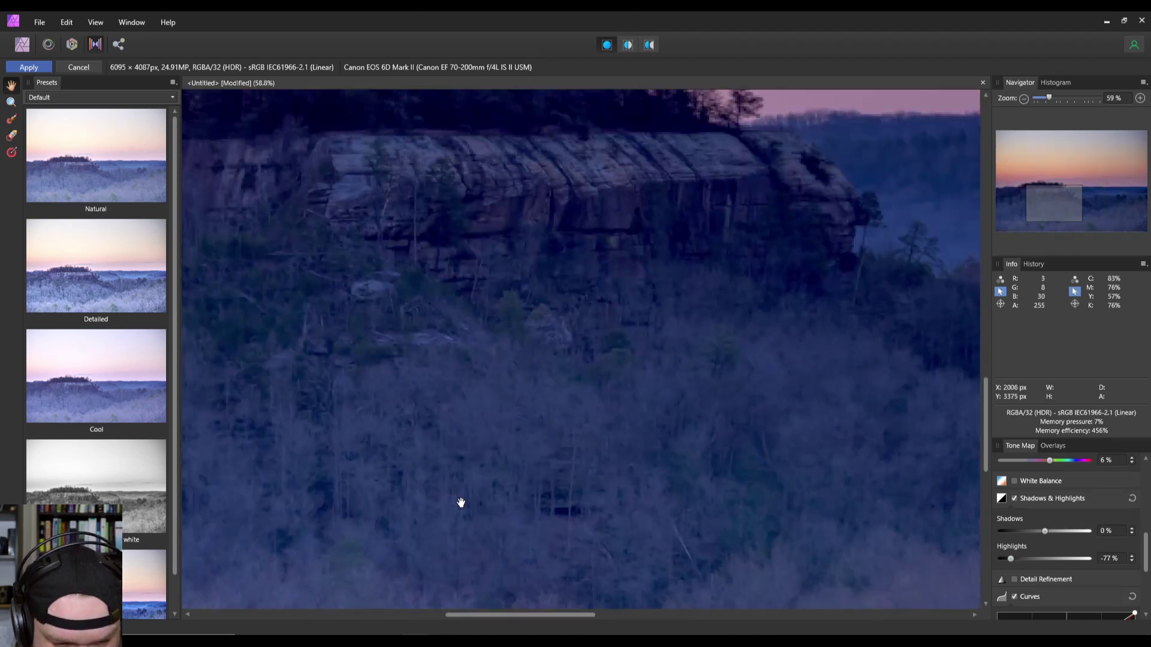
scroll(452, 493, "down", 3)
scroll(440, 492, "down", 1)
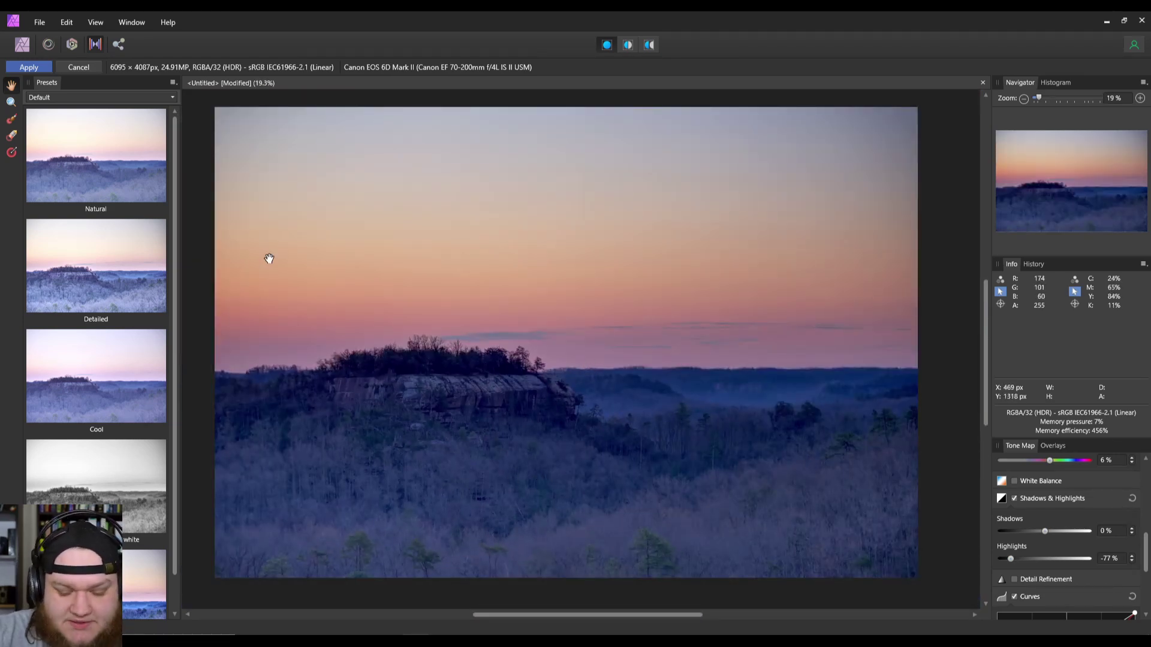
Apply the tone map and convert the document from 32-bit HDR to RGB/16
left_click(28, 67)
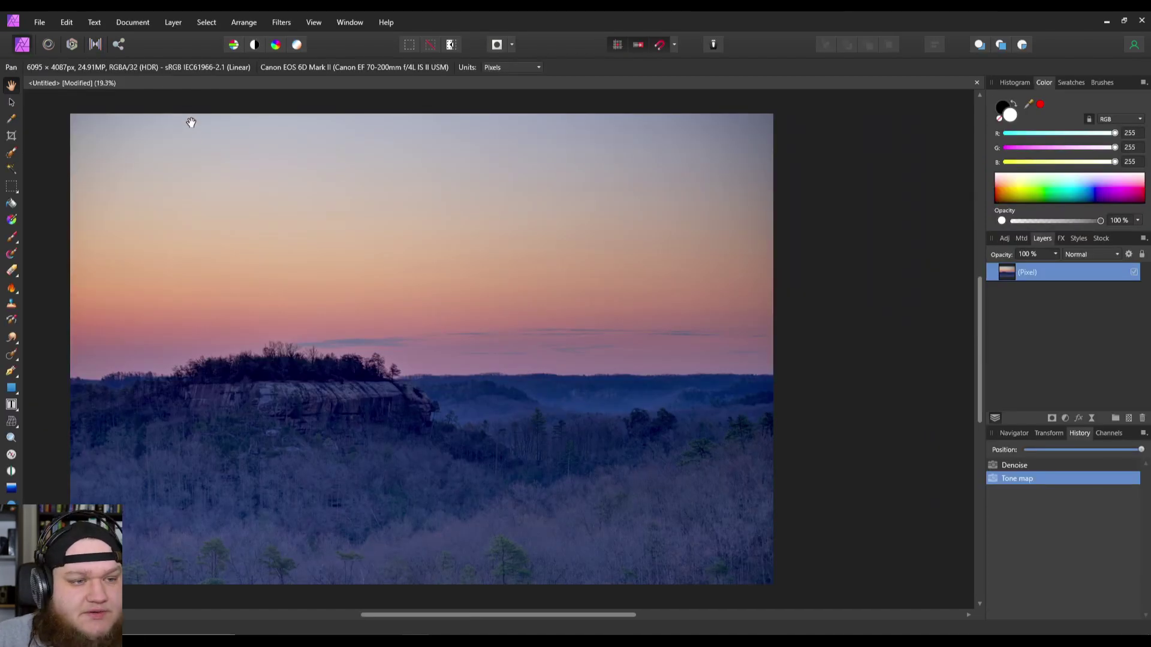
left_click(133, 23)
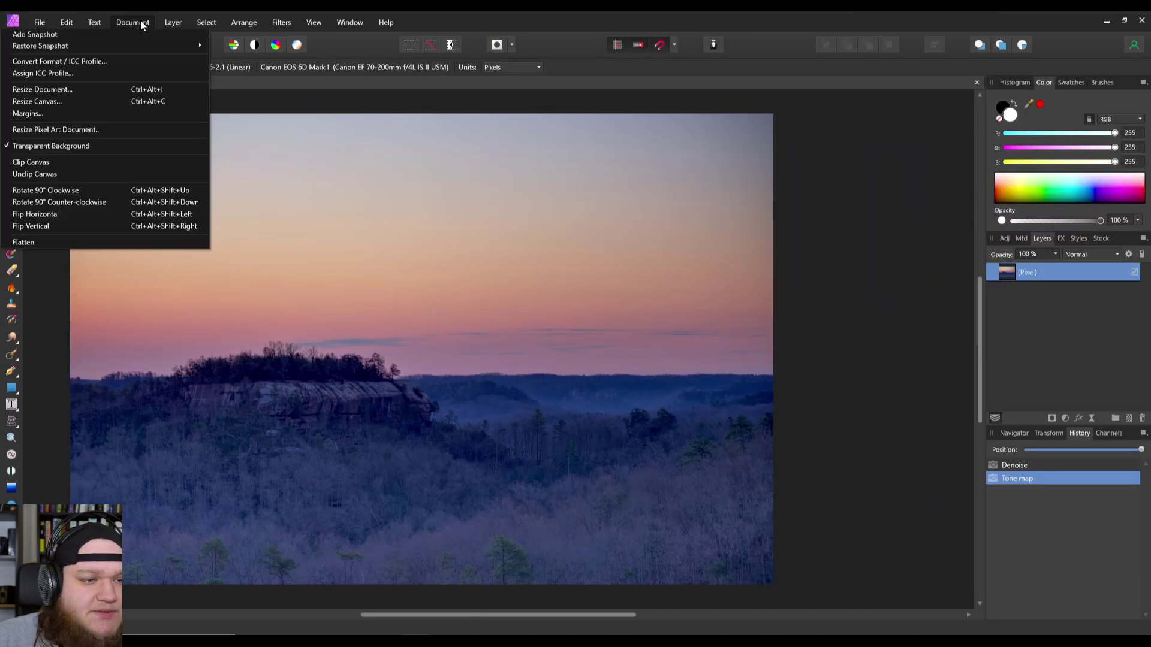
left_click(126, 60)
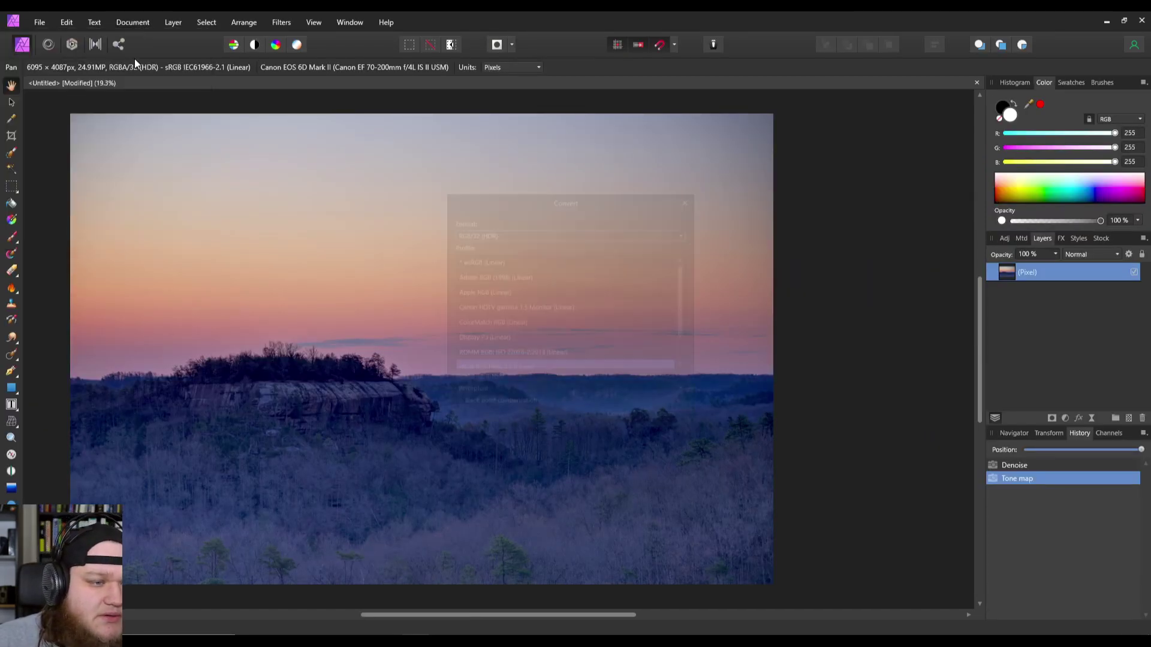
left_click(519, 233)
left_click(489, 259)
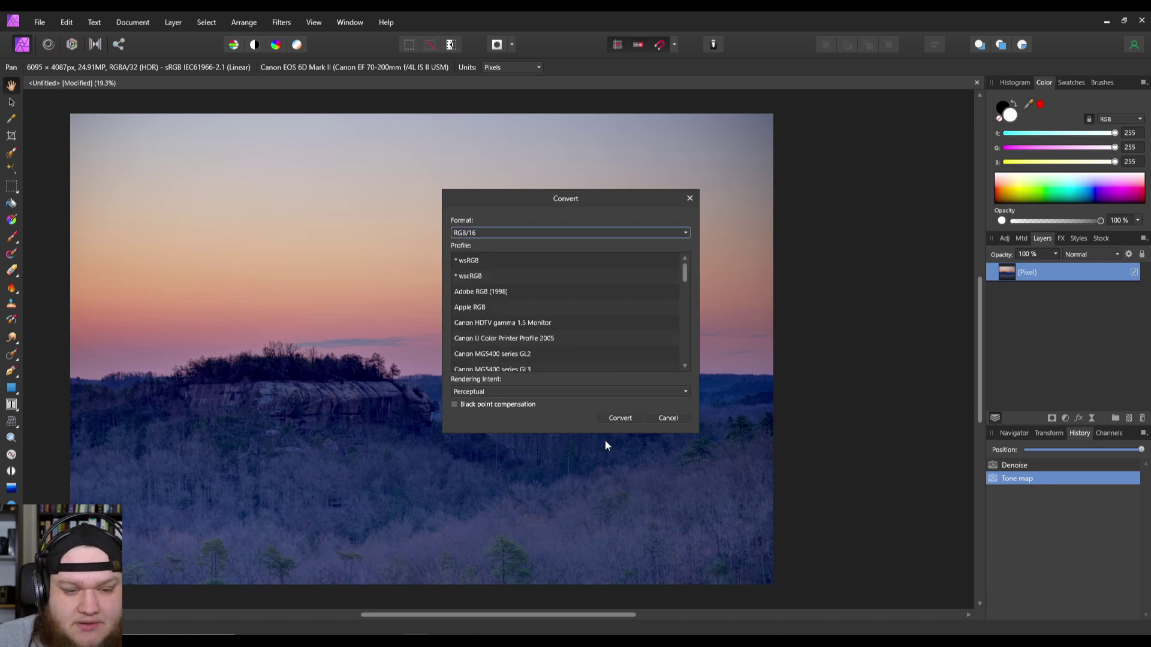
left_click(621, 418)
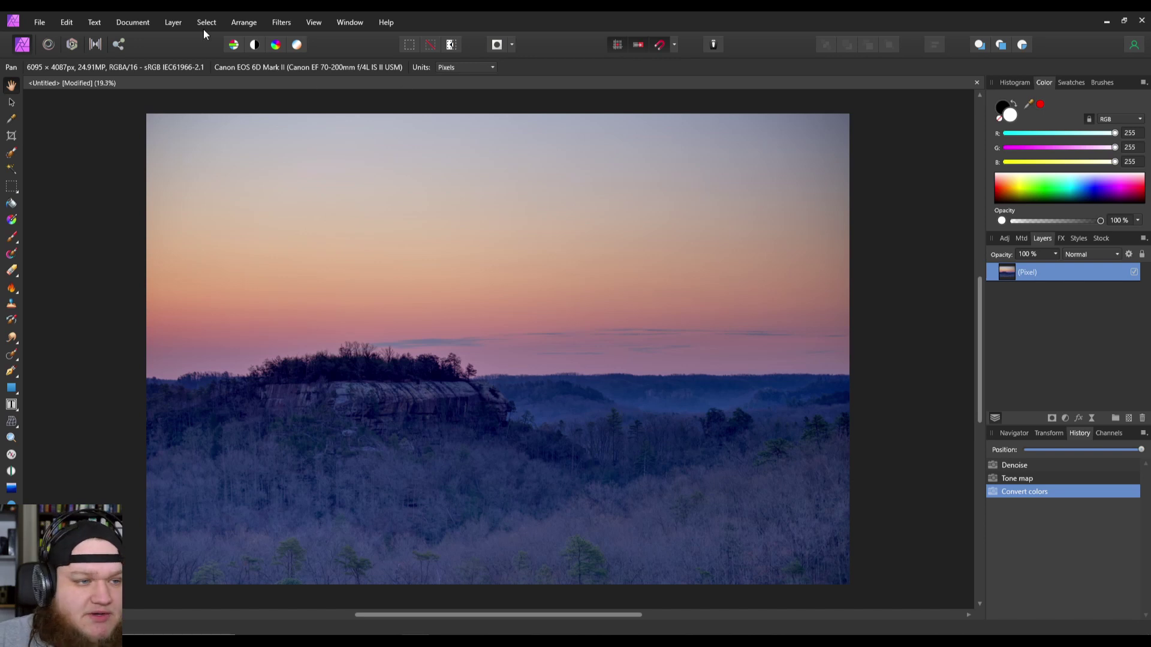
Add a White Balance adjustment layer set to 17%, leaving Tint at 0%
left_click(185, 24)
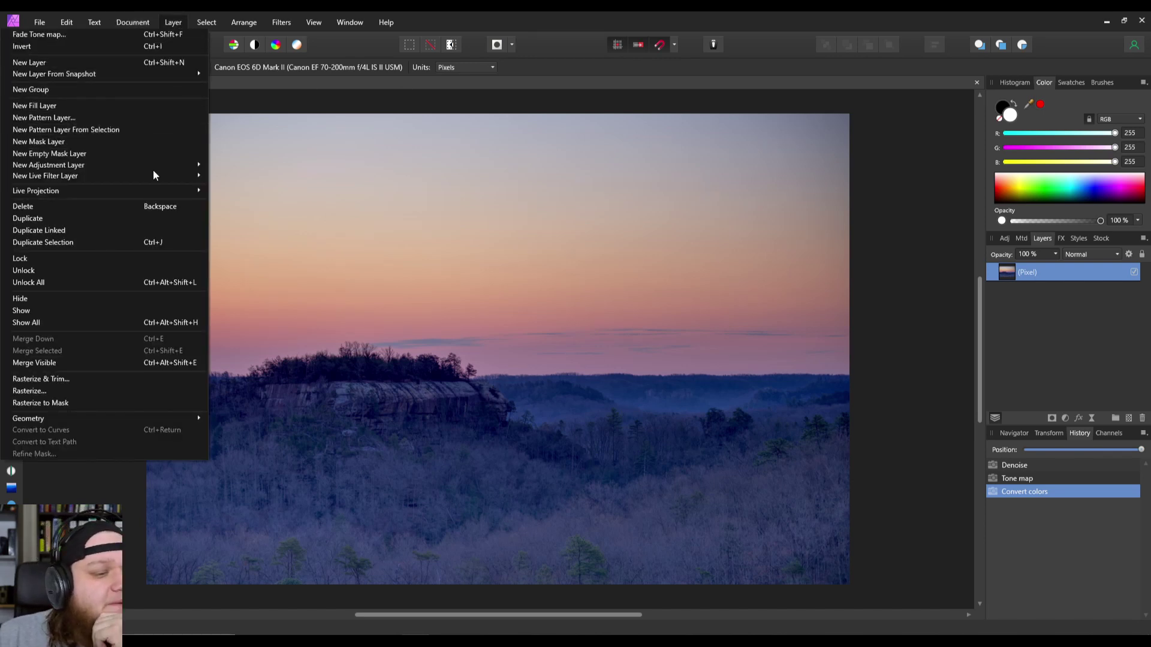
mouse_move(153, 165)
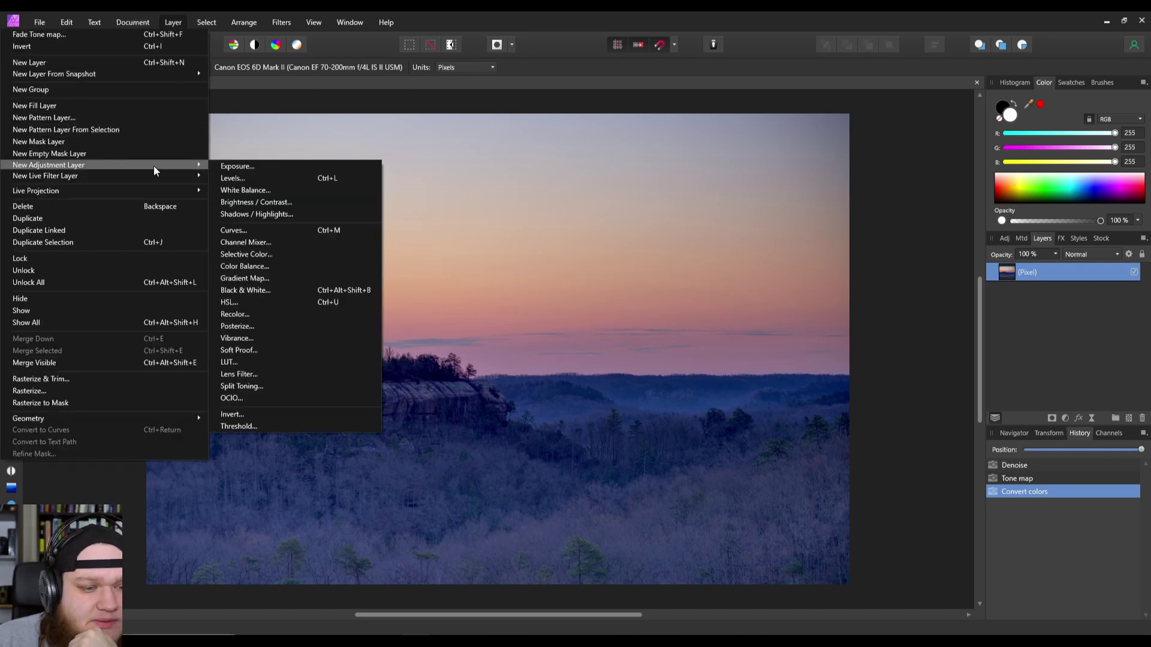
left_click(238, 191)
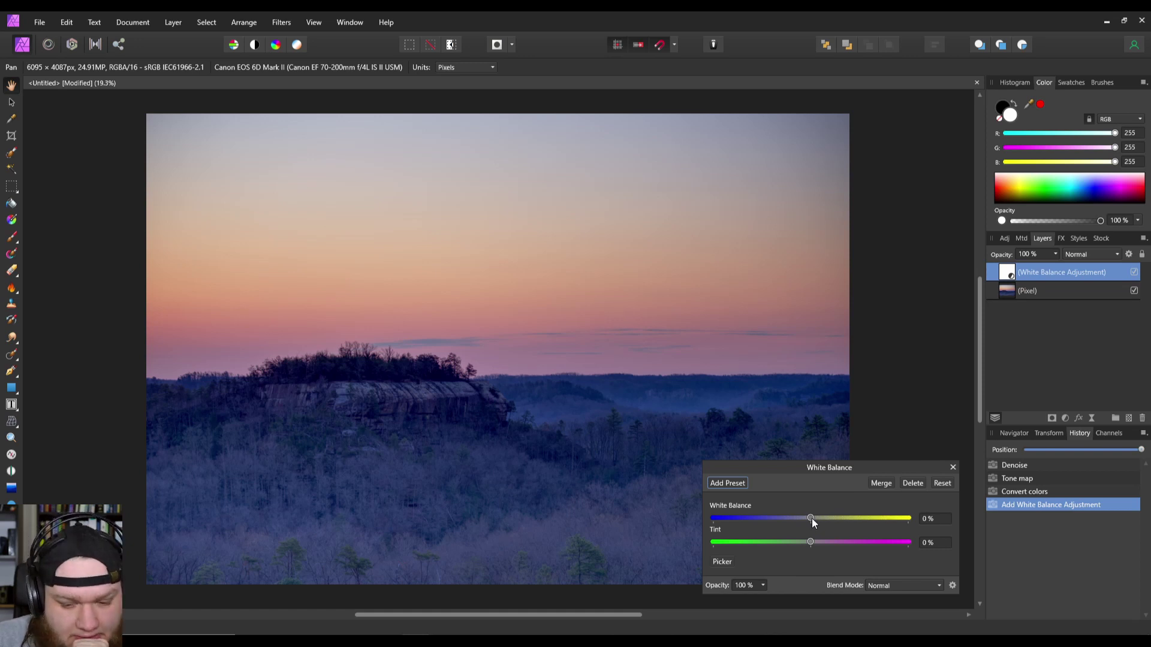
left_click_drag(811, 520, 828, 525)
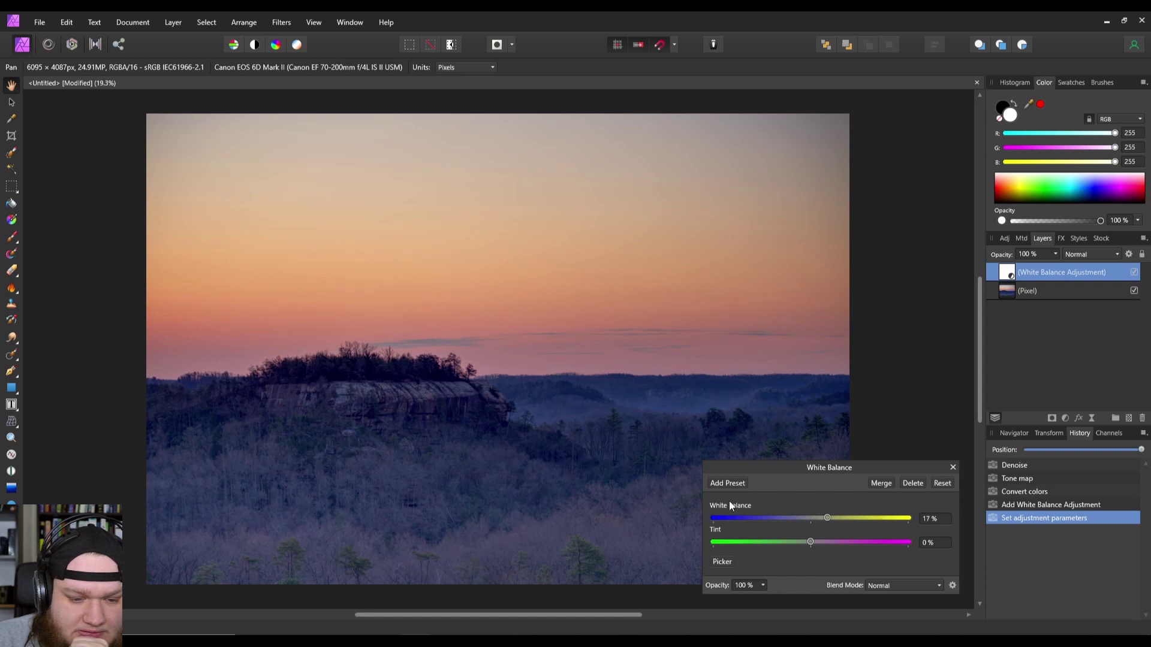
left_click(952, 468)
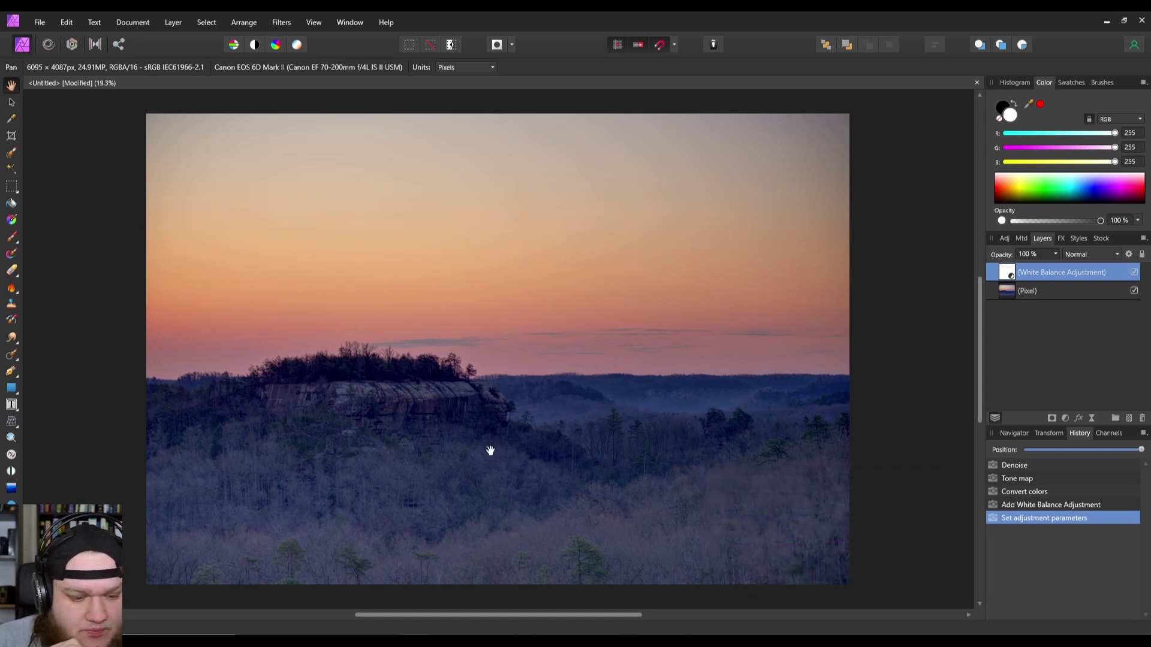
Add a Live Unsharp Mask filter layer with Radius 3.4 px and Factor 0.626
left_click(173, 22)
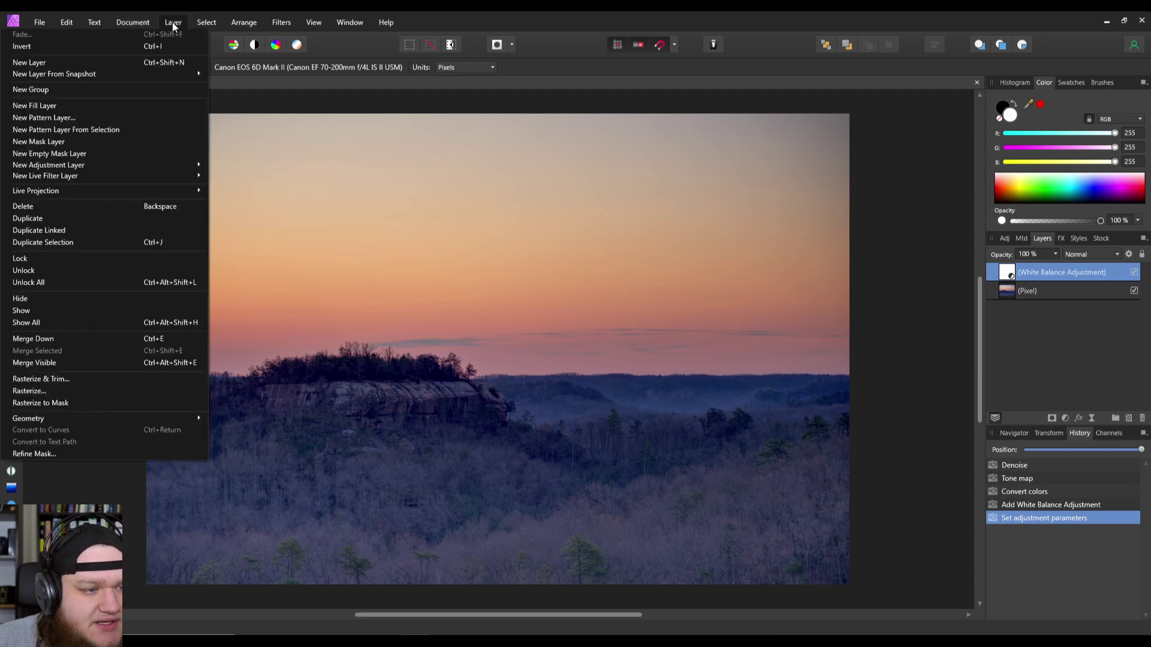
mouse_move(124, 165)
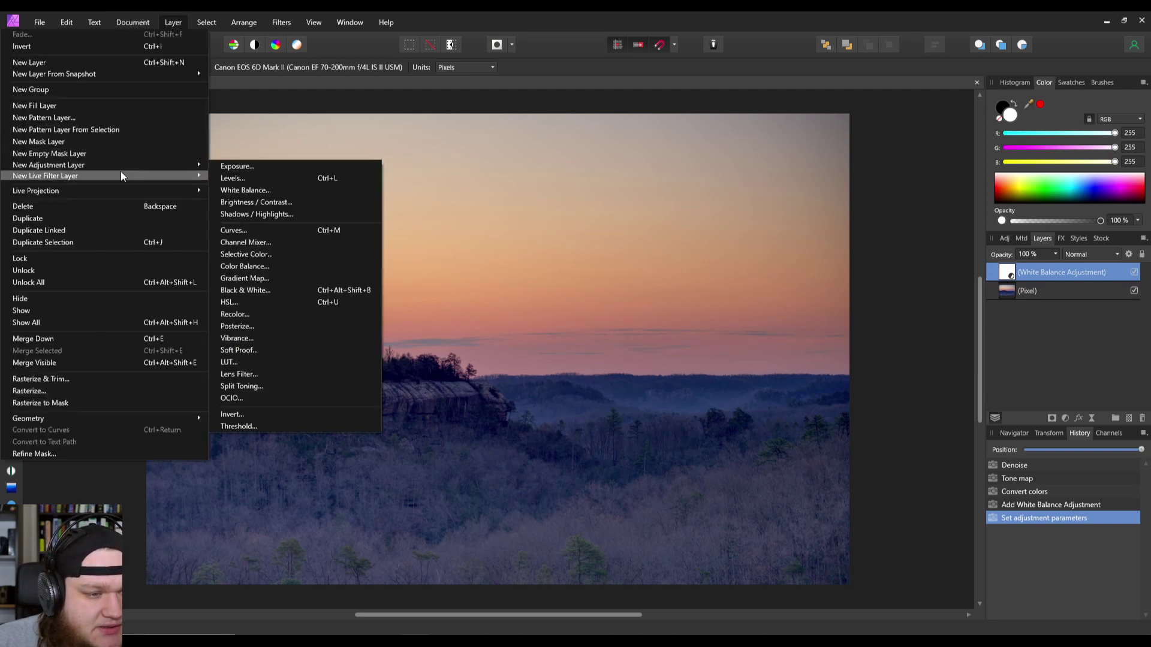
mouse_move(157, 177)
mouse_move(242, 187)
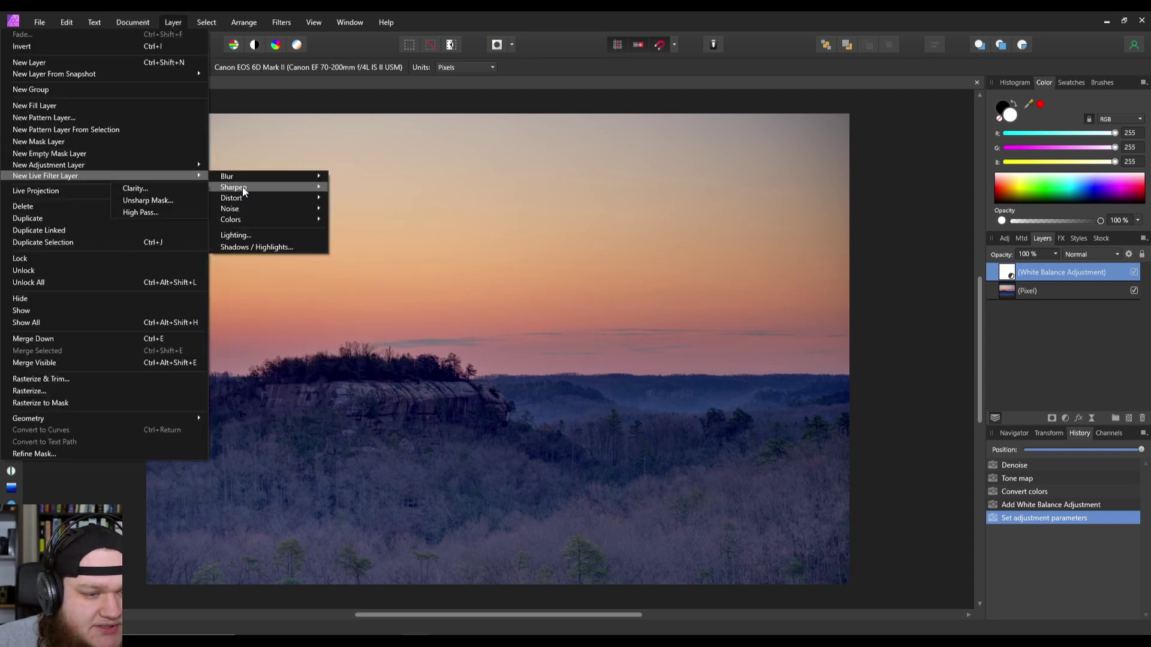
left_click(180, 200)
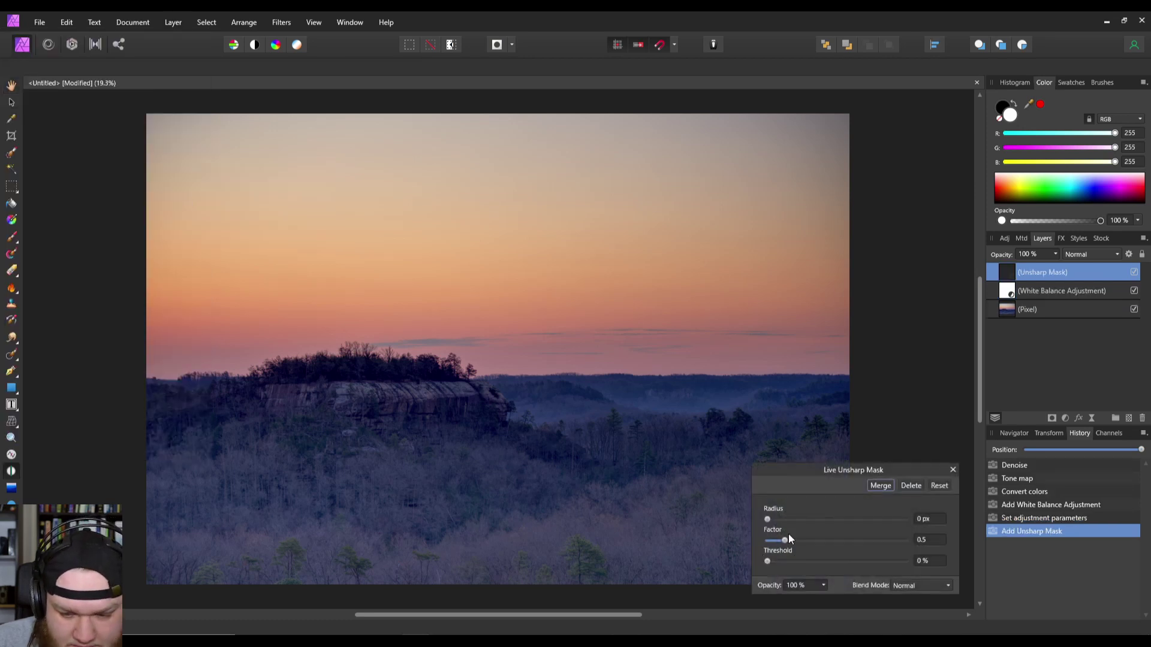
left_click_drag(767, 519, 789, 542)
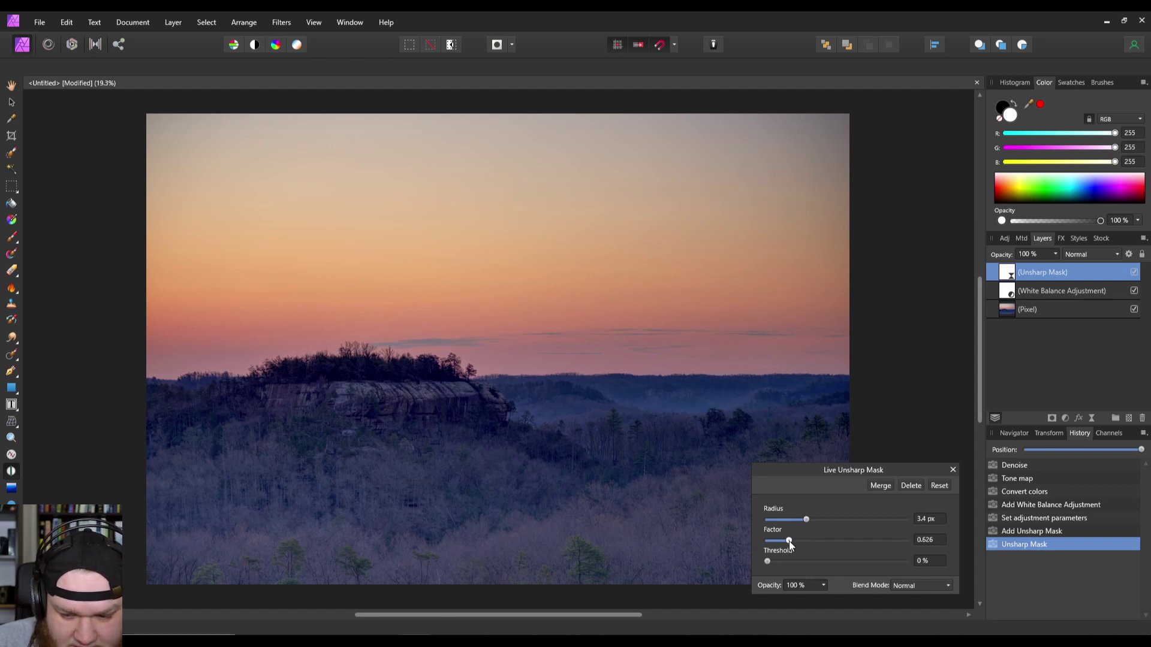
left_click(953, 470)
Invert the Unsharp Mask layer's mask and paint white over the rock cliff with a ~429 px brush
key("ctrl+i")
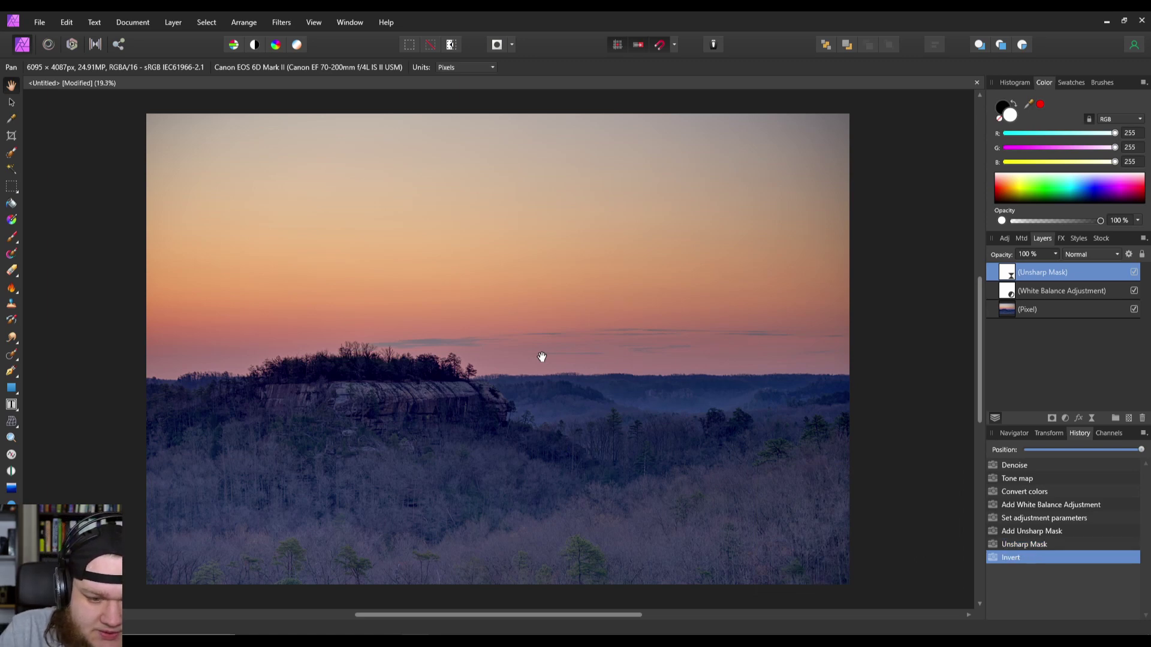
left_click(11, 237)
scroll(295, 396, "up", 4)
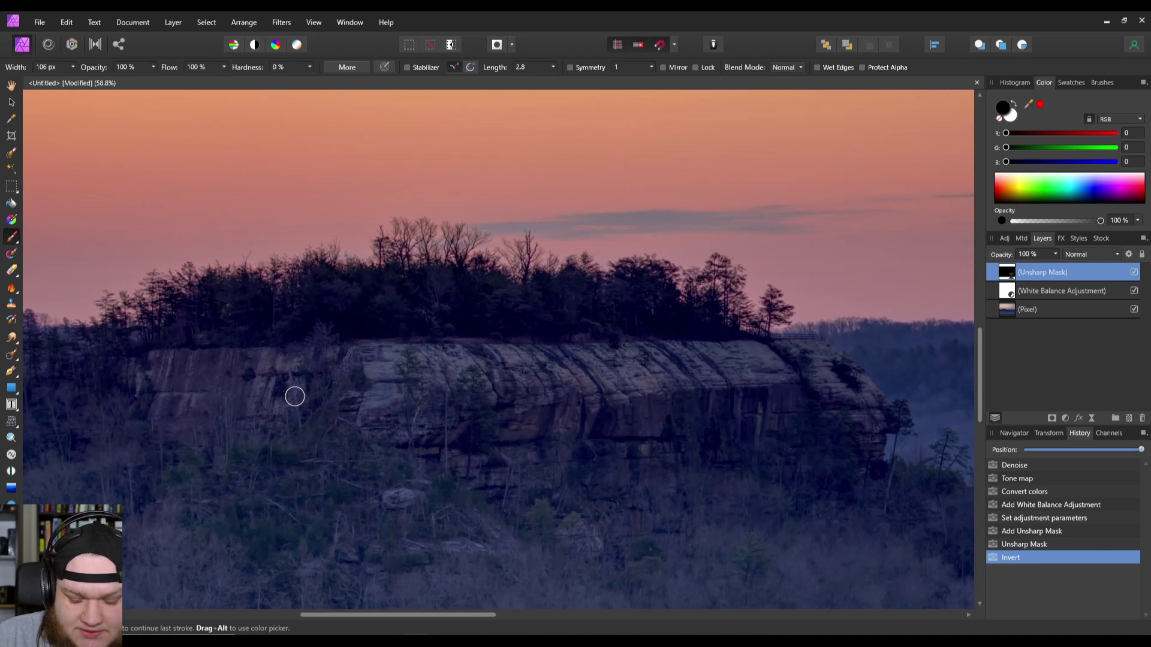
key("bracketright")
key("bracketright")
key("bracketright")
key("bracketright")
key("bracketright")
key("bracketright")
key("bracketright")
key("bracketright")
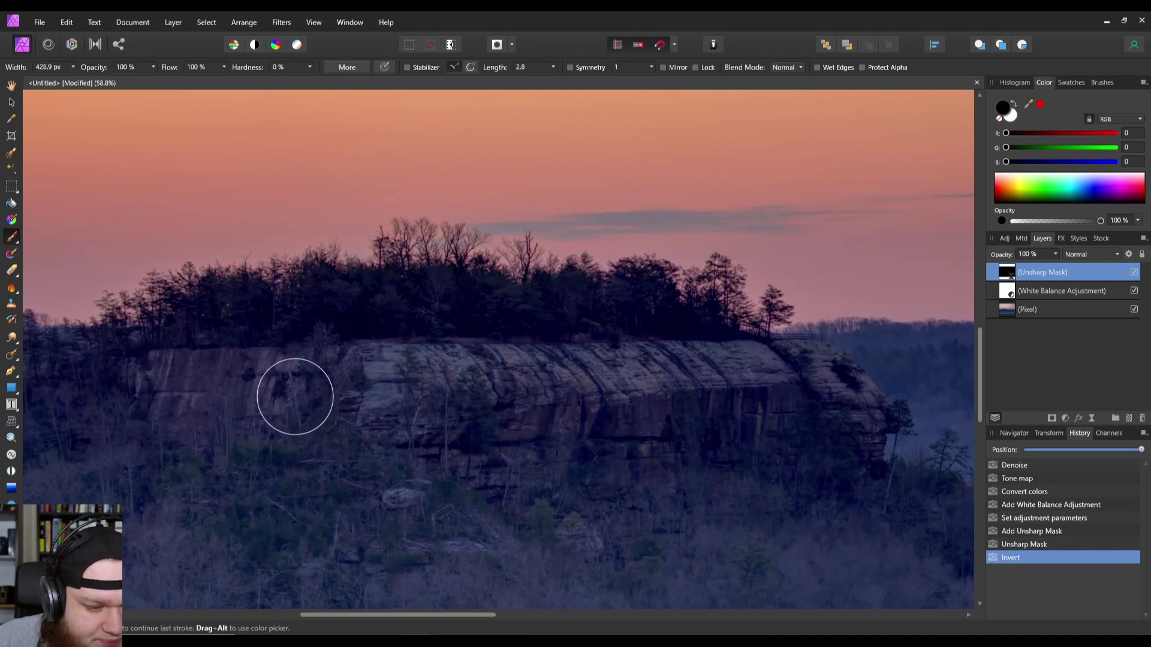
left_click_drag(295, 396, 153, 384)
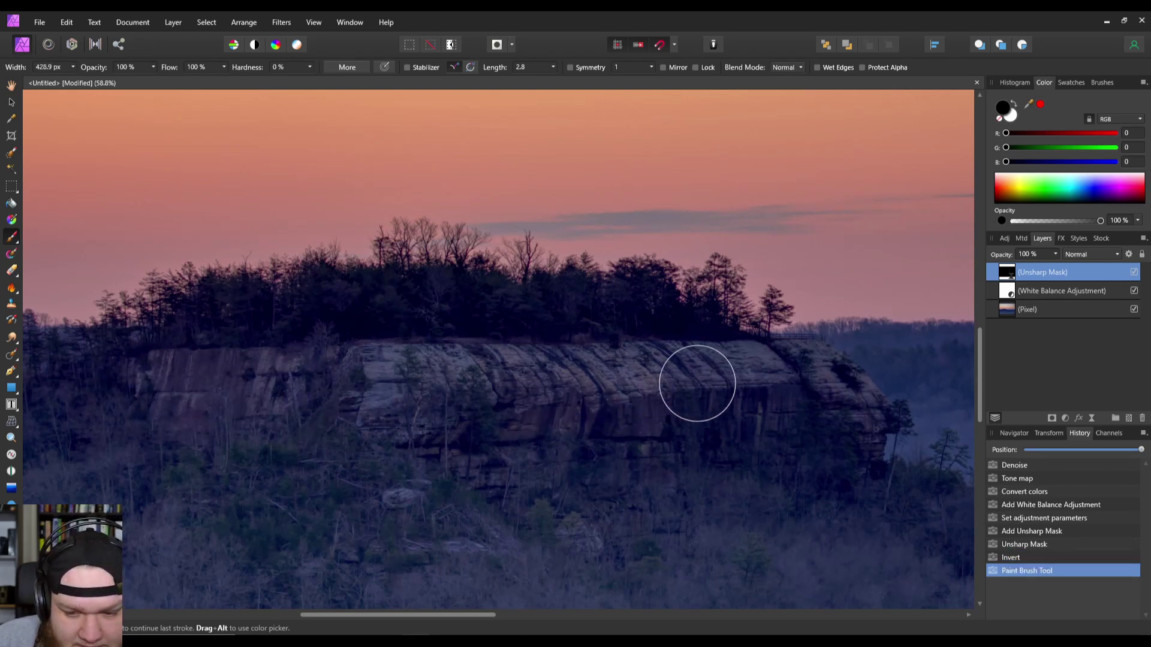
left_click(1009, 116)
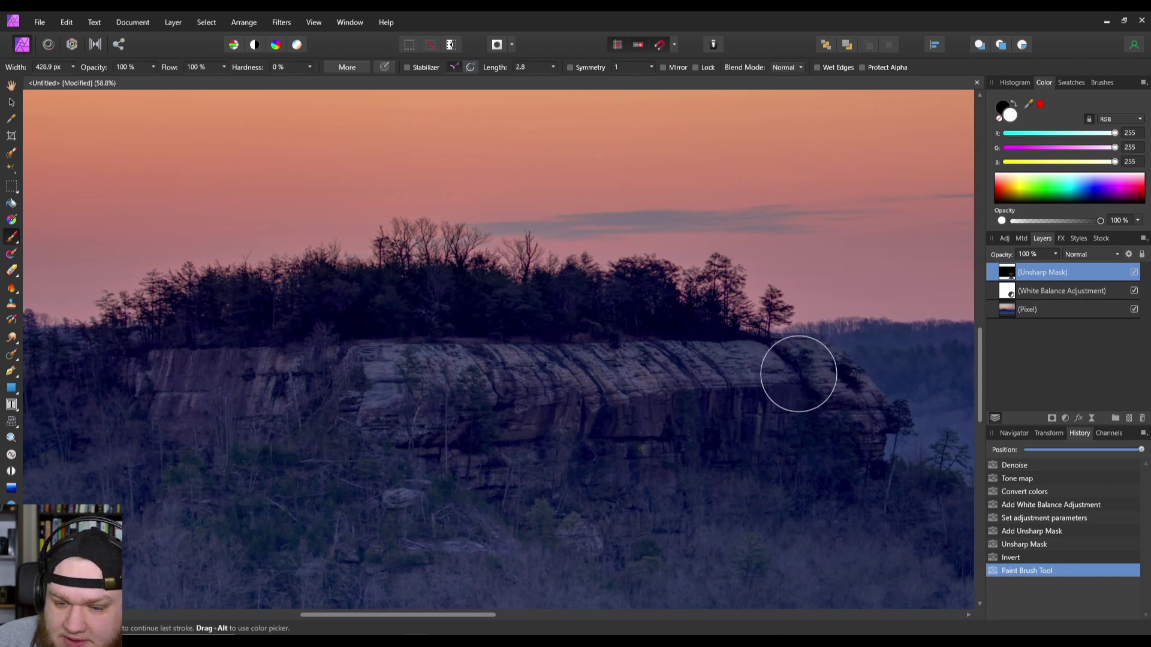
left_click_drag(798, 374, 840, 390)
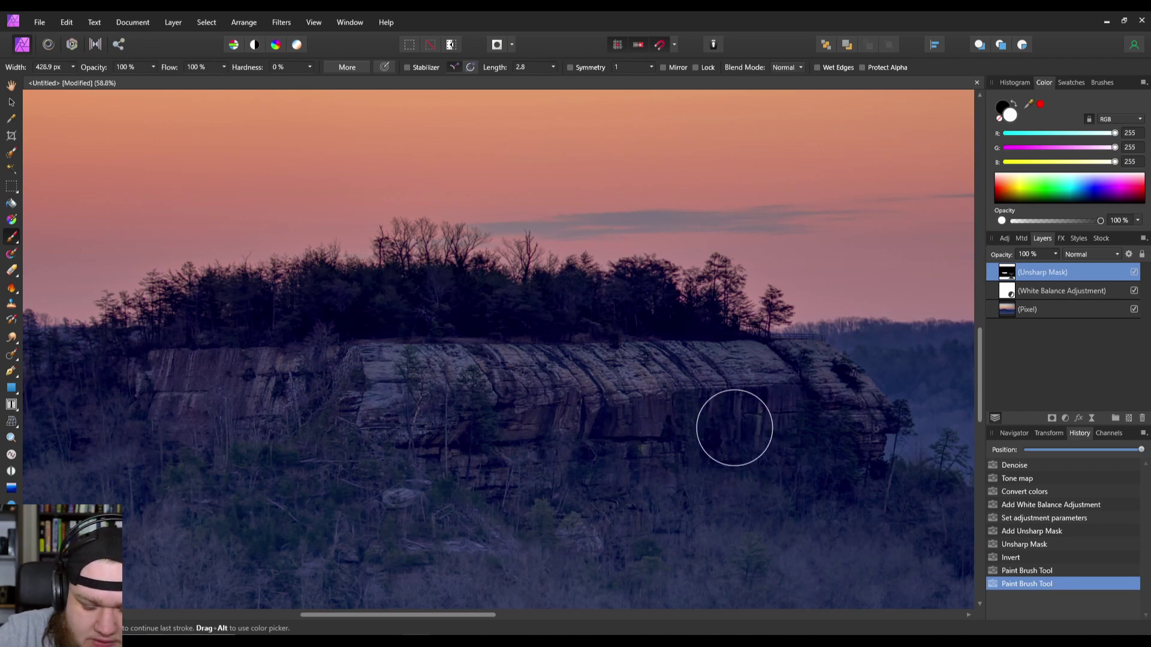
key("ctrl+0")
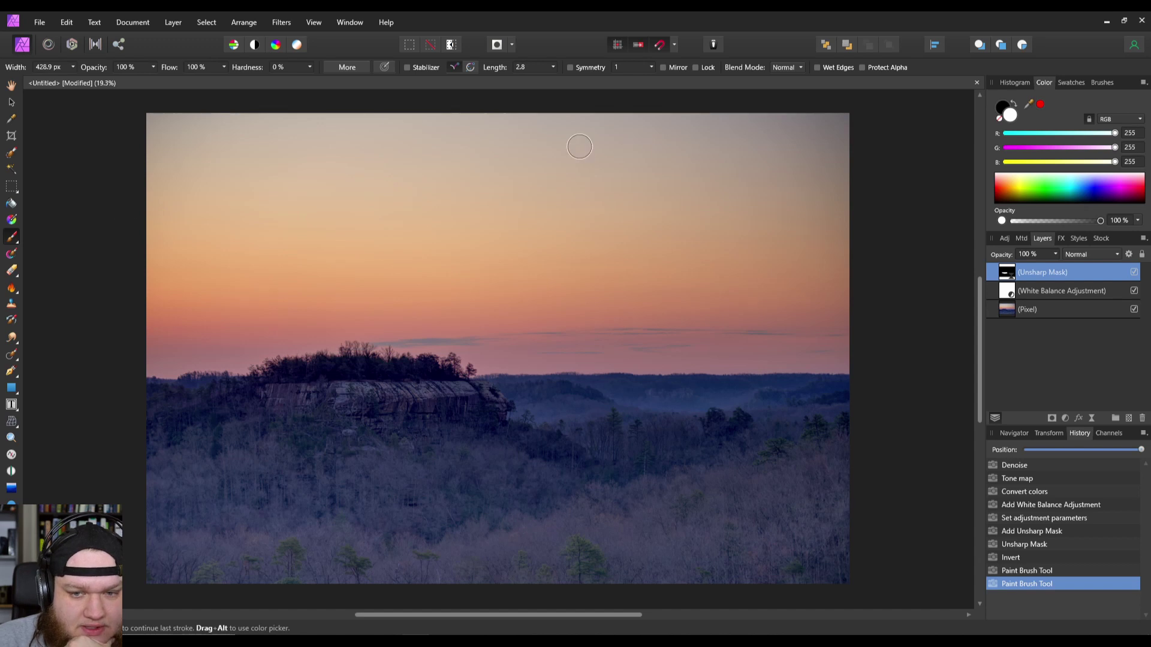
Add a Color Balance adjustment layer targeting the Highlights tonal range
left_click(173, 22)
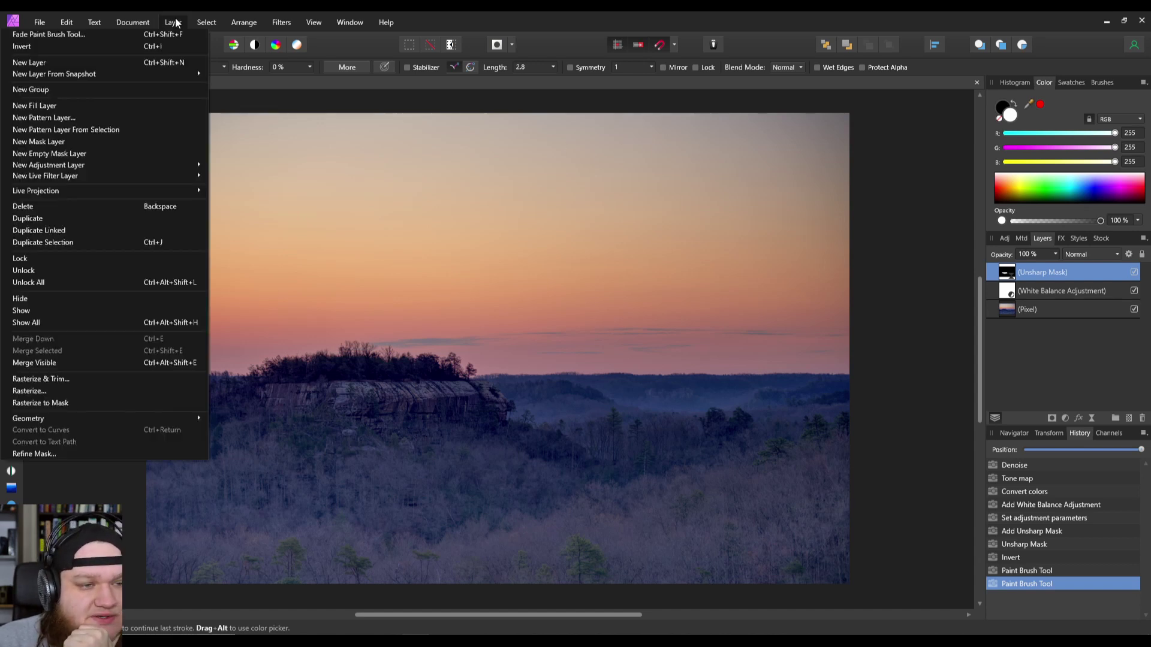
mouse_move(146, 163)
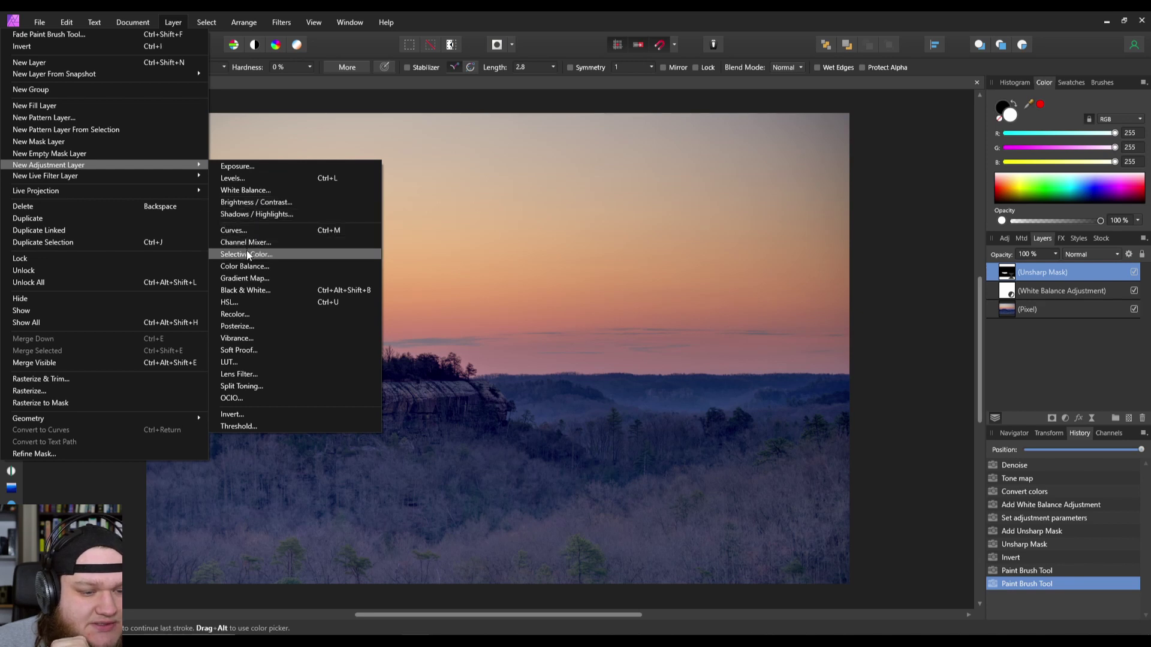
left_click(247, 266)
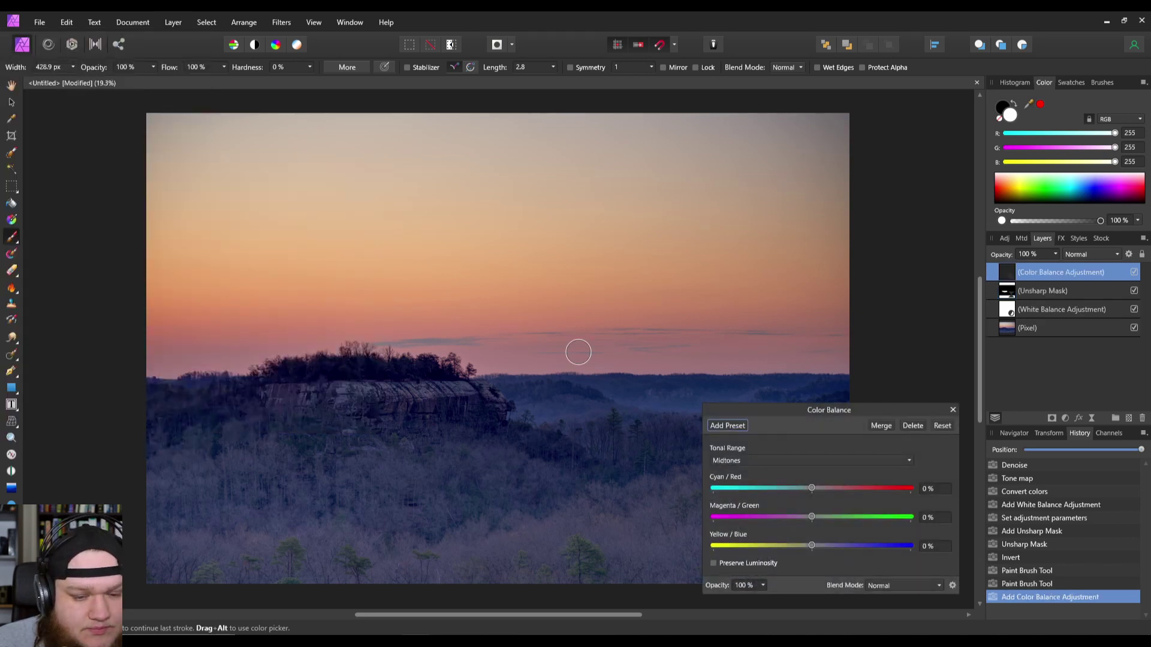
left_click(770, 460)
left_click(737, 502)
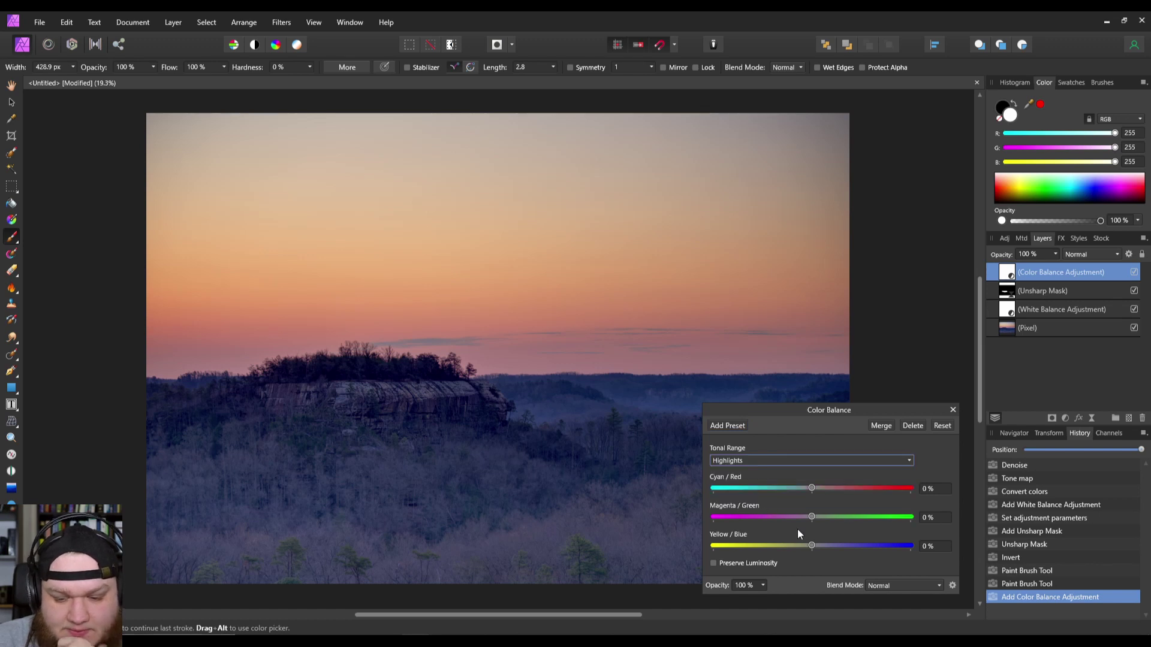
Set Highlights to Cyan/Red 29%, Magenta/Green -19%, Yellow/Blue -36%, then invert the mask
mouse_move(810, 547)
left_mouse_down()
mouse_move(761, 549)
mouse_move(850, 545)
mouse_move(827, 546)
left_mouse_up()
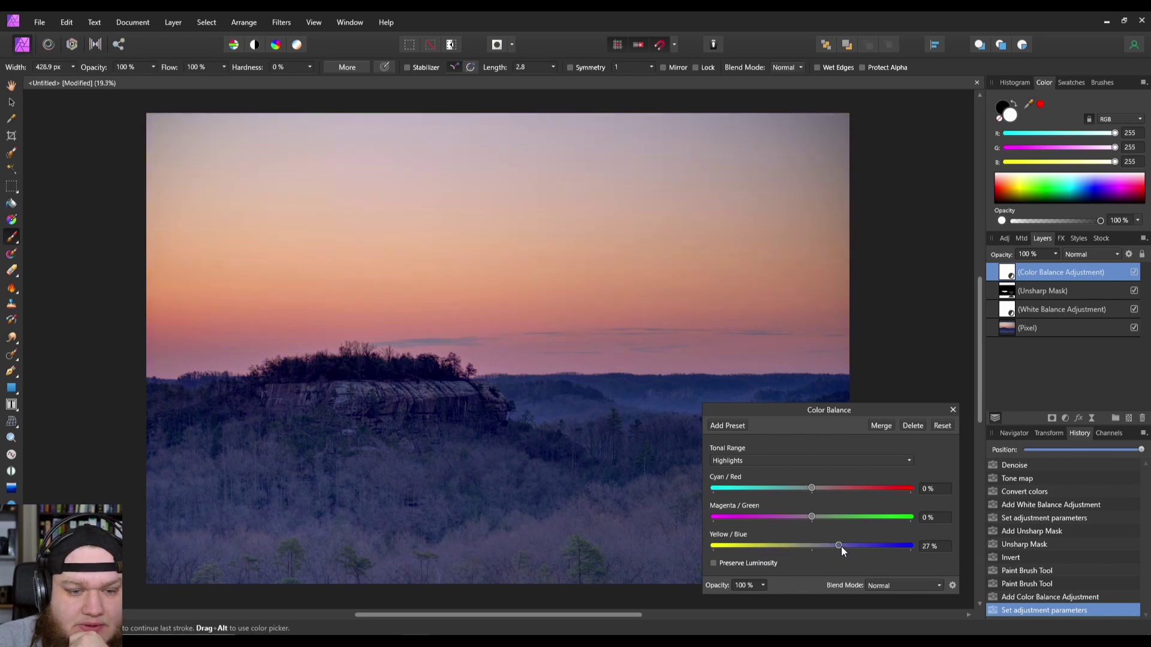
left_click_drag(841, 547, 777, 546)
left_click_drag(814, 489, 858, 487)
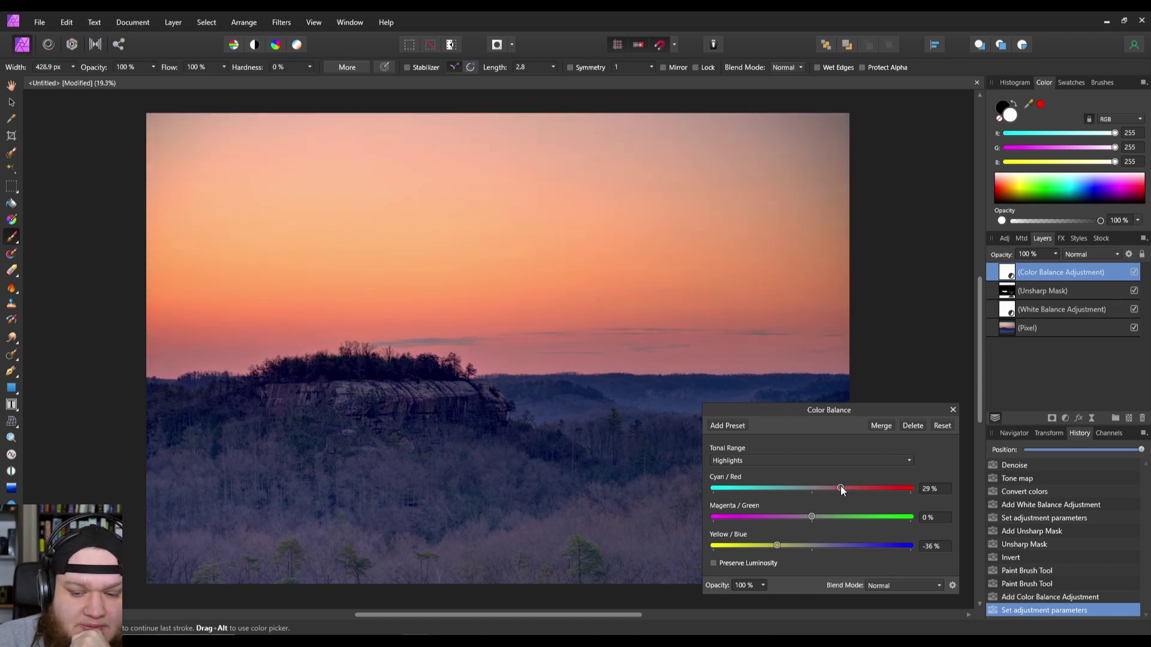
mouse_move(812, 517)
left_mouse_down()
mouse_move(783, 517)
mouse_move(837, 521)
mouse_move(807, 530)
left_mouse_up()
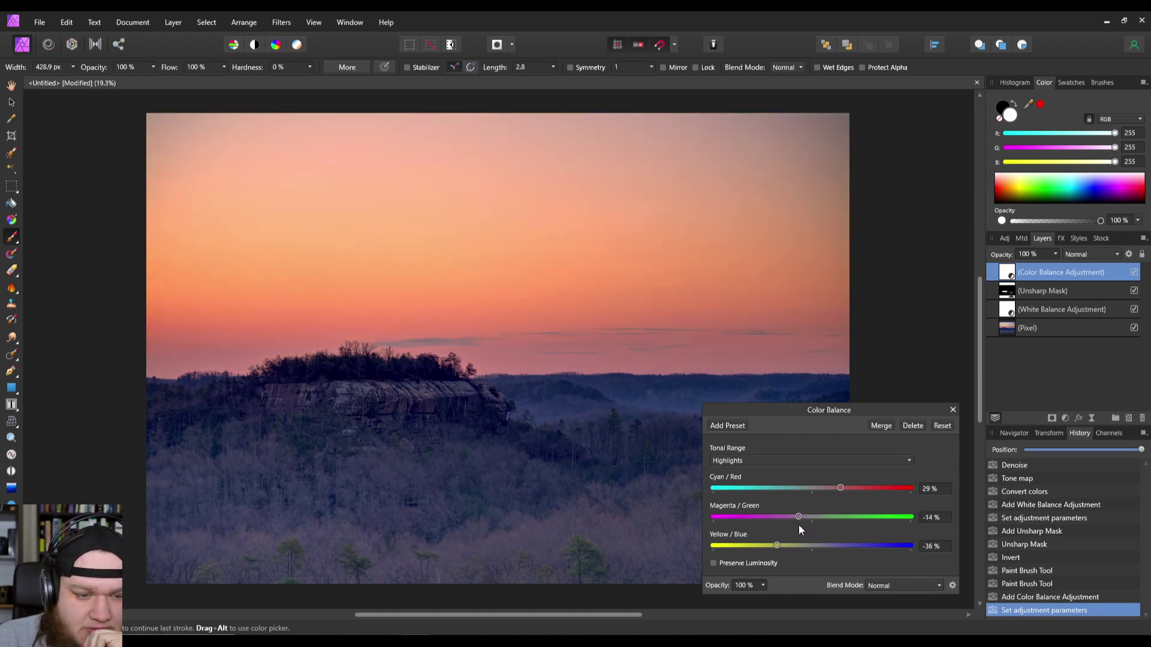
left_click(953, 410)
key("ctrl+i")
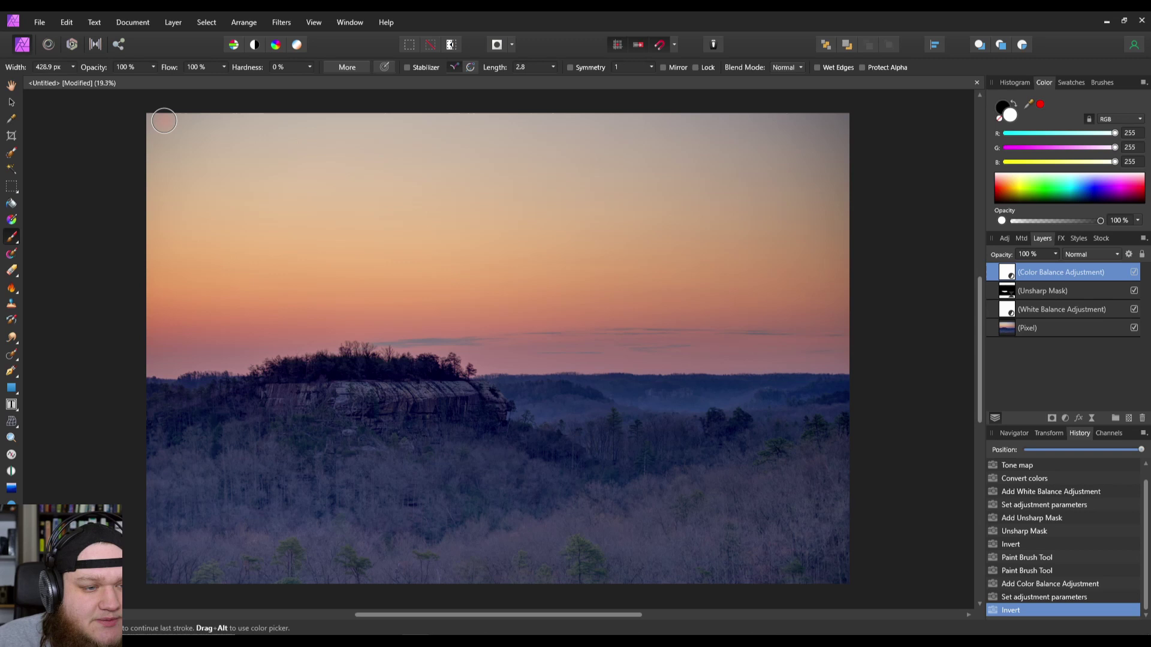
Enlarge the brush to about 2295 px and paint white over the sky on the Color Balance mask
mouse_move(164, 121)
left_mouse_down()
mouse_move(162, 174)
mouse_move(171, 153)
mouse_move(564, 142)
mouse_move(740, 153)
mouse_move(805, 169)
mouse_move(823, 195)
mouse_move(781, 323)
mouse_move(678, 303)
mouse_move(457, 306)
mouse_move(354, 289)
mouse_move(211, 289)
mouse_move(114, 303)
mouse_move(111, 319)
mouse_move(190, 318)
mouse_move(335, 261)
left_mouse_up()
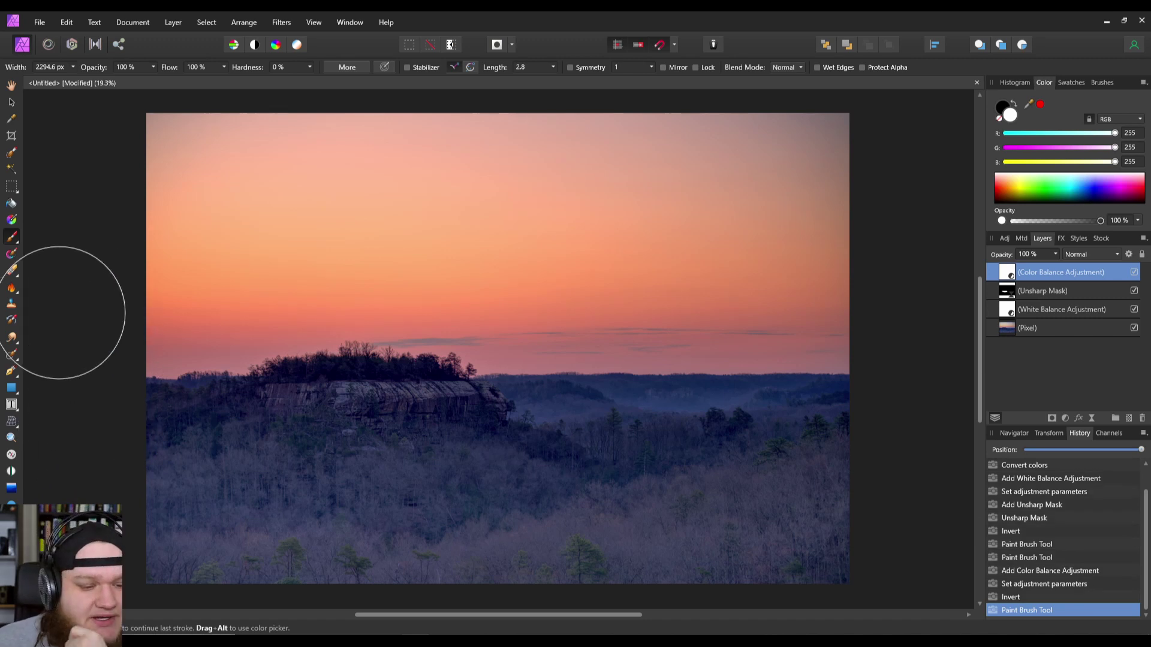
left_click(172, 22)
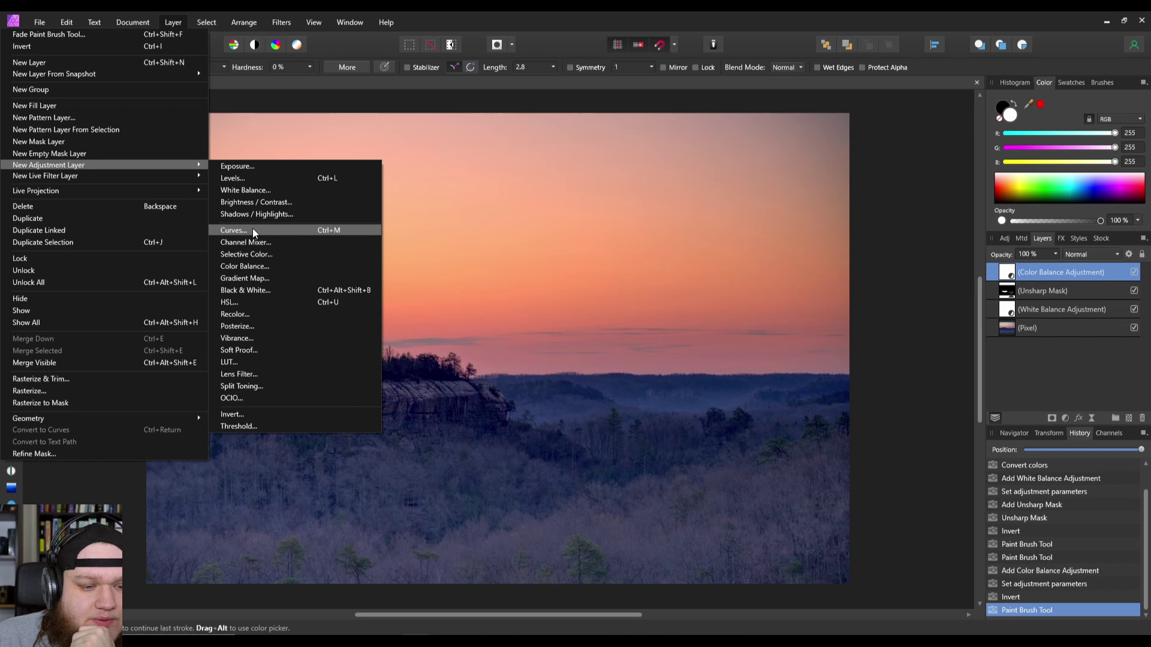
Add a Curves adjustment layer with its midpoint lowered to 0.567/0.411
left_click(387, 312)
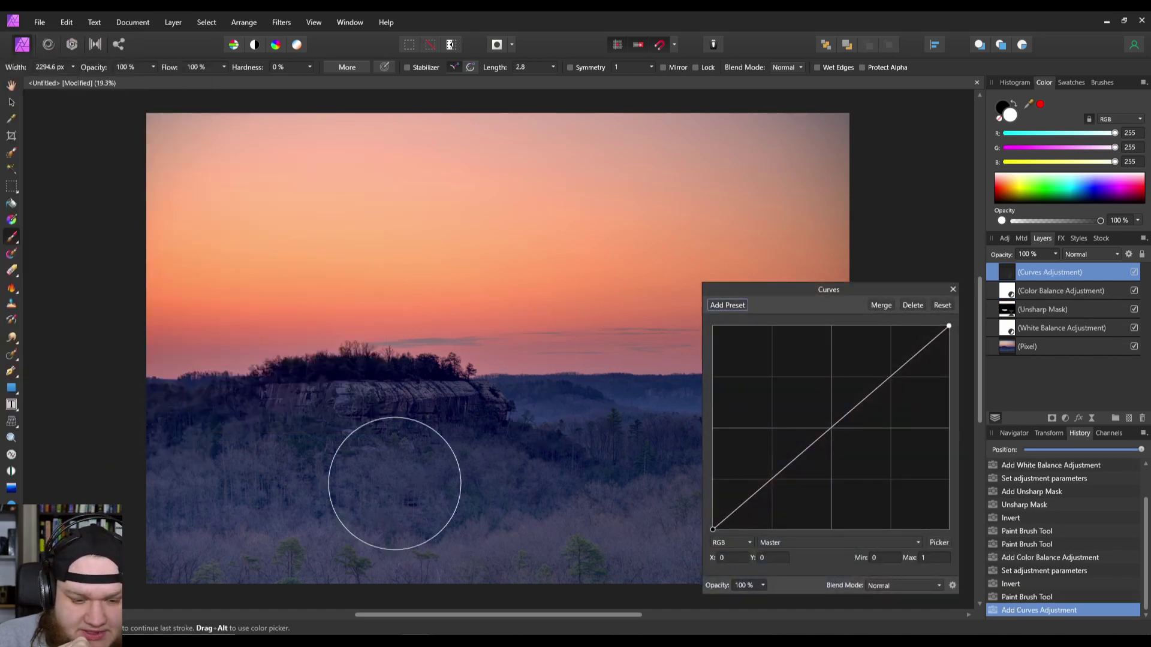
left_click_drag(832, 434, 847, 444)
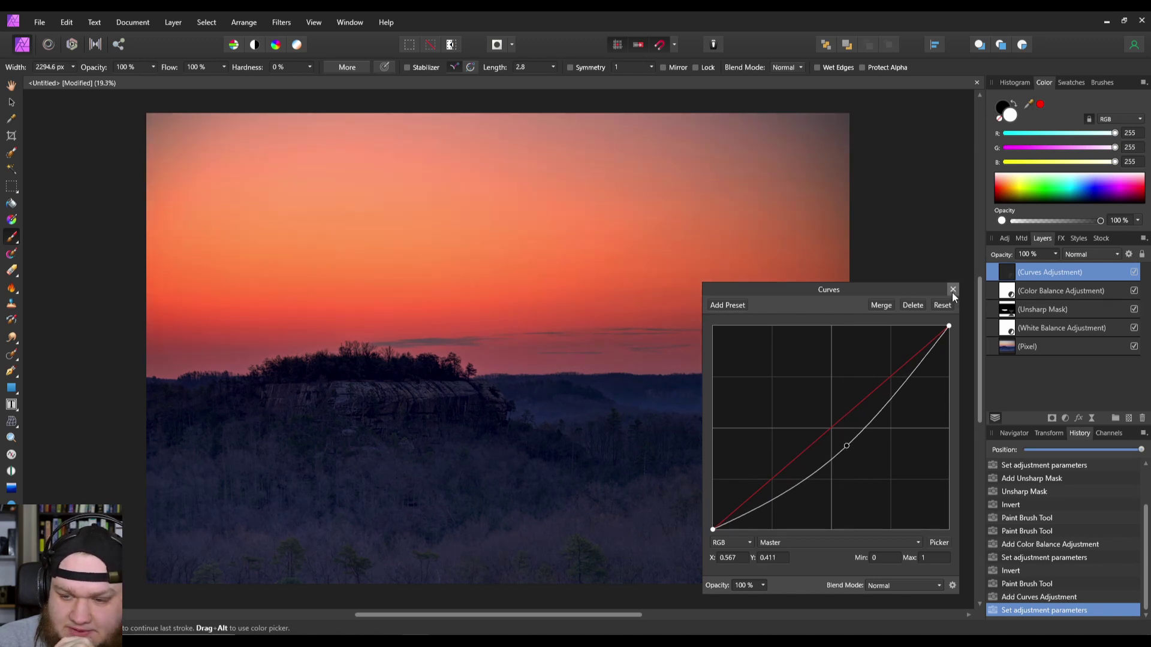
left_click(952, 290)
Invert the Curves mask and paint darkening over the forest, cliff and fence, shrinking the brush for detail
key("ctrl+i")
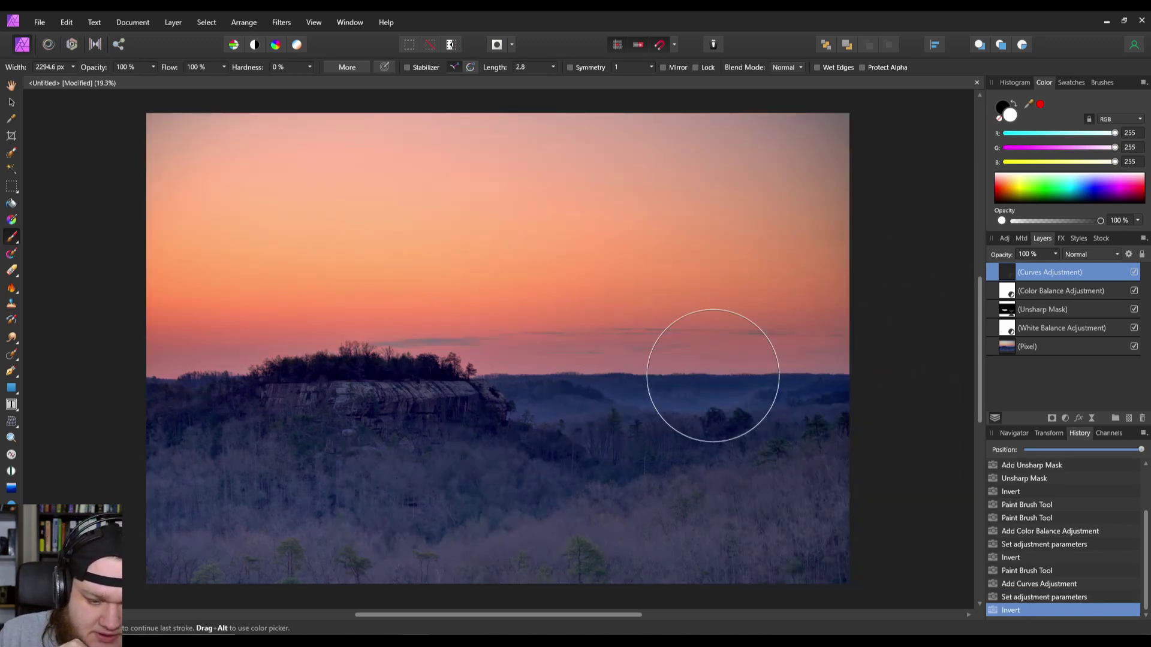
mouse_move(196, 462)
left_mouse_down()
mouse_move(262, 463)
mouse_move(259, 481)
mouse_move(187, 498)
mouse_move(229, 511)
mouse_move(382, 517)
mouse_move(479, 494)
mouse_move(342, 513)
mouse_move(575, 541)
mouse_move(819, 533)
mouse_move(742, 489)
mouse_move(630, 450)
mouse_move(595, 451)
mouse_move(799, 450)
mouse_move(668, 457)
left_mouse_up()
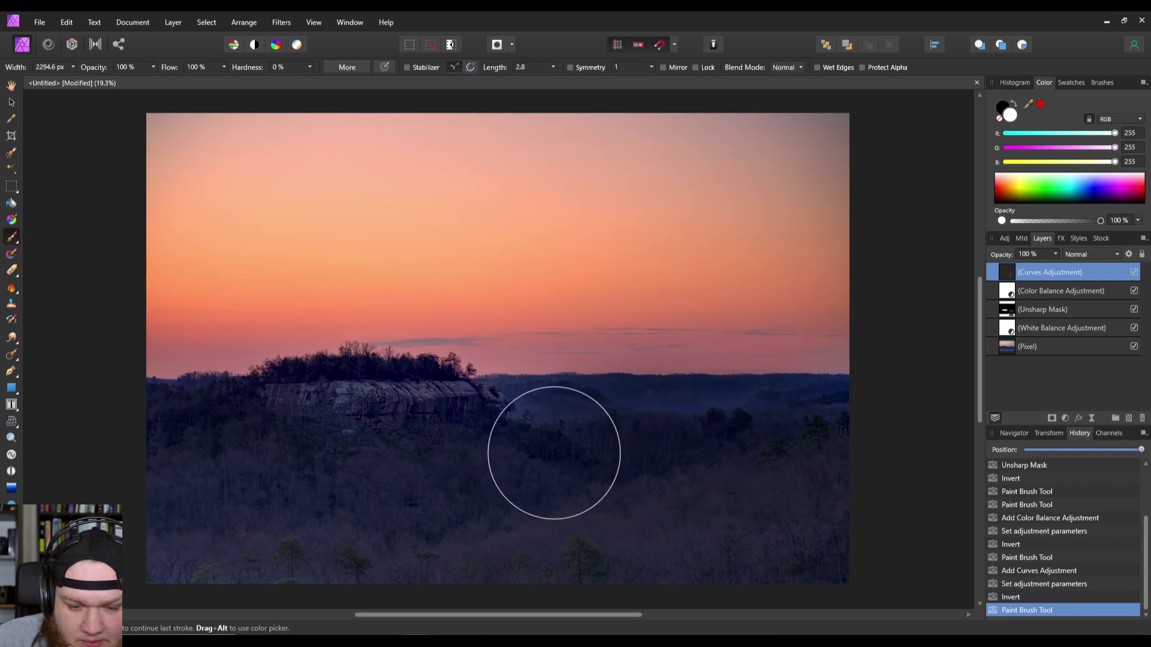
key("bracketleft")
key("bracketleft")
key("bracketleft")
key("bracketleft")
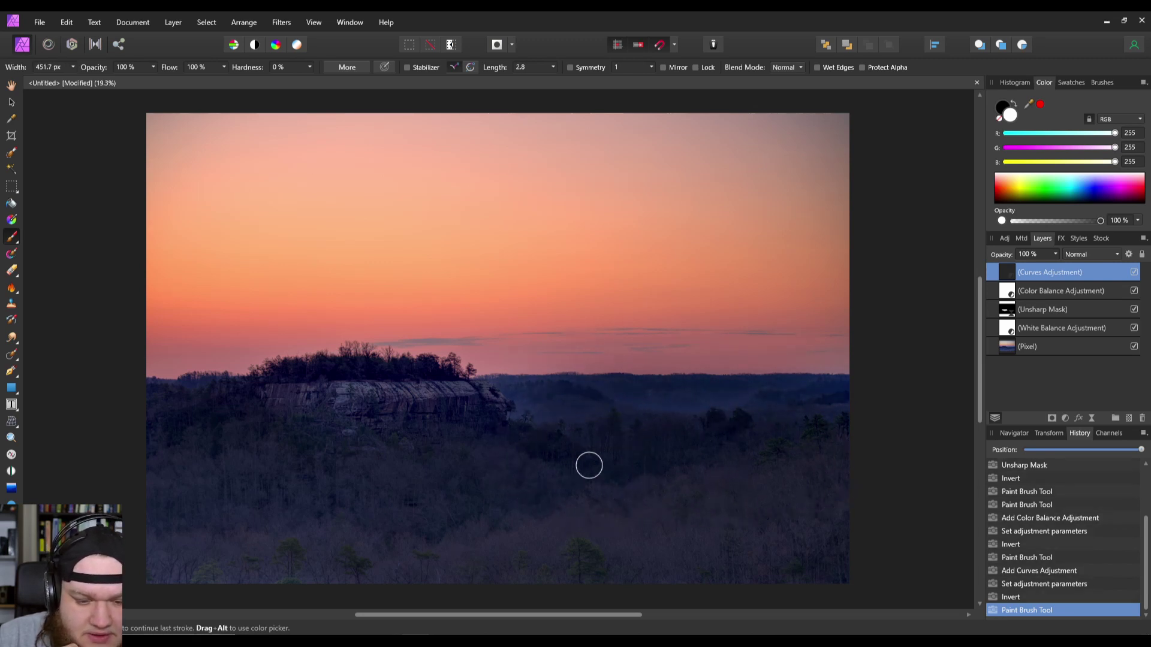
left_click_drag(441, 401, 515, 401)
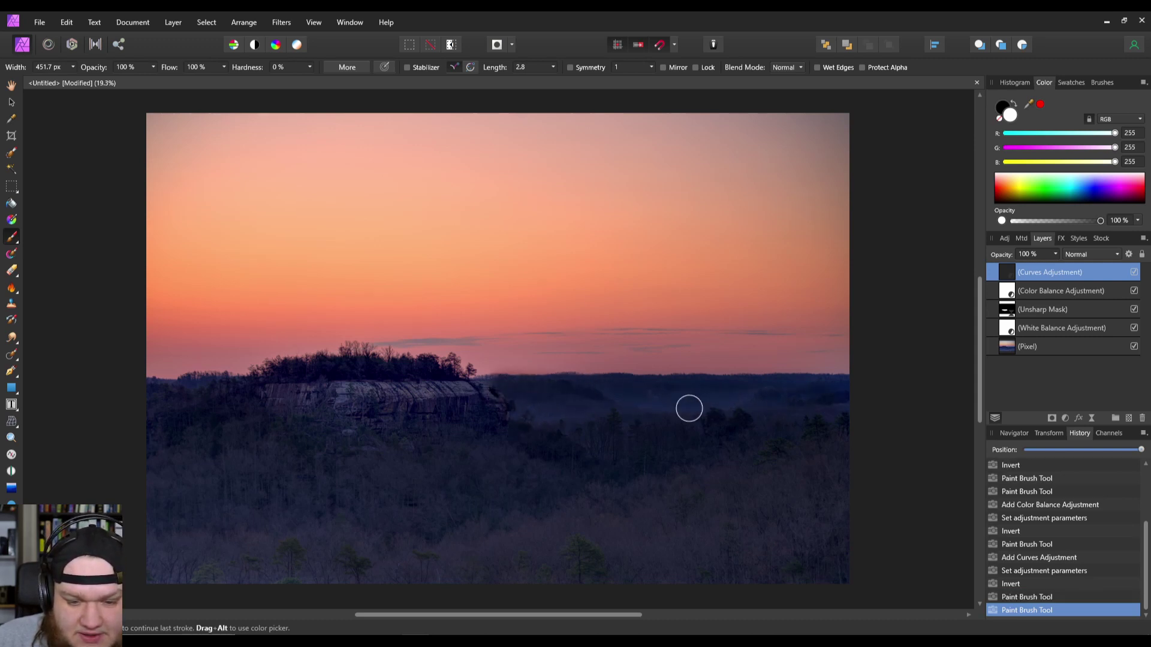
scroll(514, 383, "up", 4)
scroll(515, 384, "up", 2)
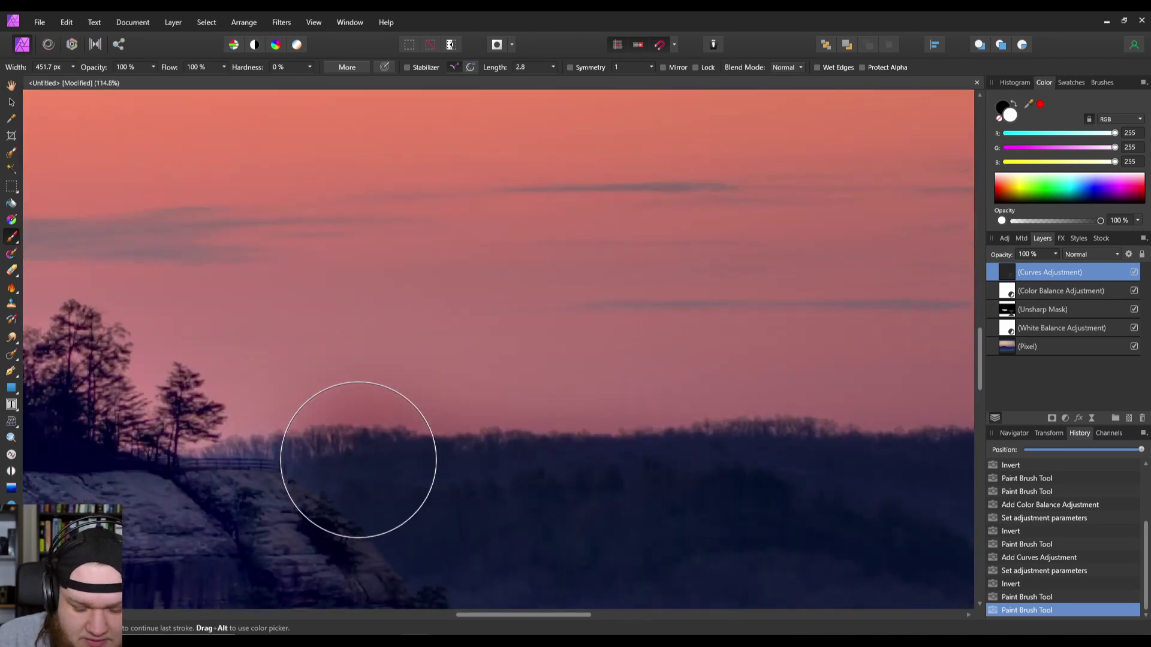
key("bracketleft")
key("bracketleft")
key("bracketleft")
key("bracketleft")
key("bracketleft")
key("bracketleft")
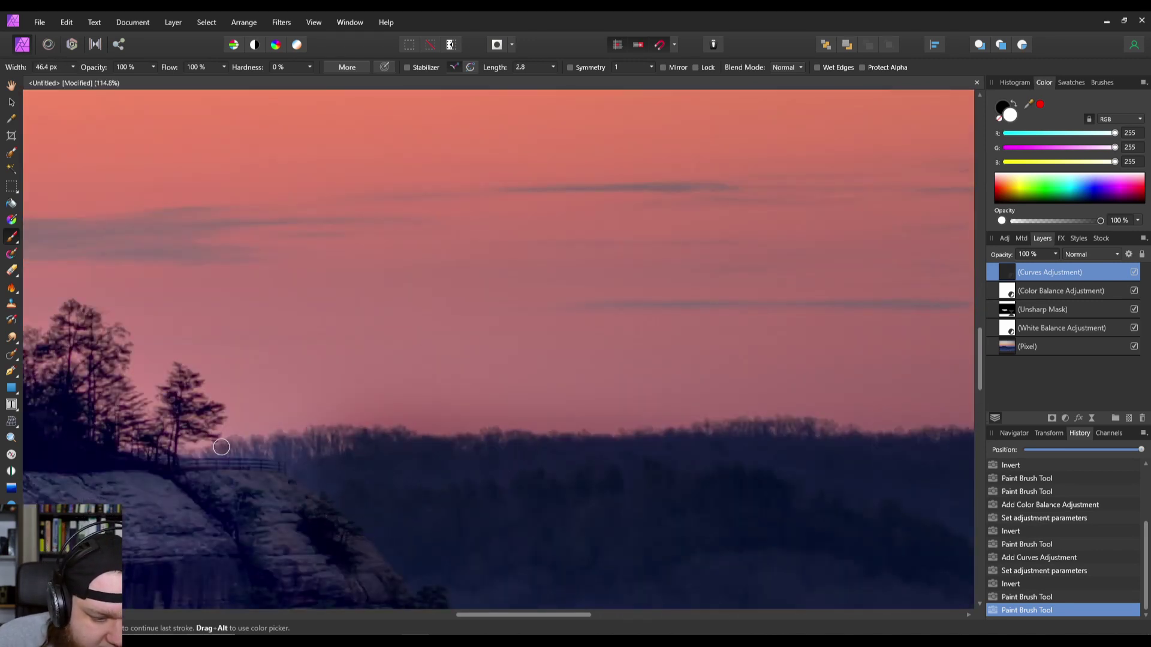
mouse_move(213, 454)
left_mouse_down()
mouse_move(345, 442)
mouse_move(401, 449)
mouse_move(253, 454)
mouse_move(426, 464)
mouse_move(309, 460)
mouse_move(429, 485)
mouse_move(362, 497)
mouse_move(295, 468)
mouse_move(428, 469)
left_mouse_up()
key("ctrl+0")
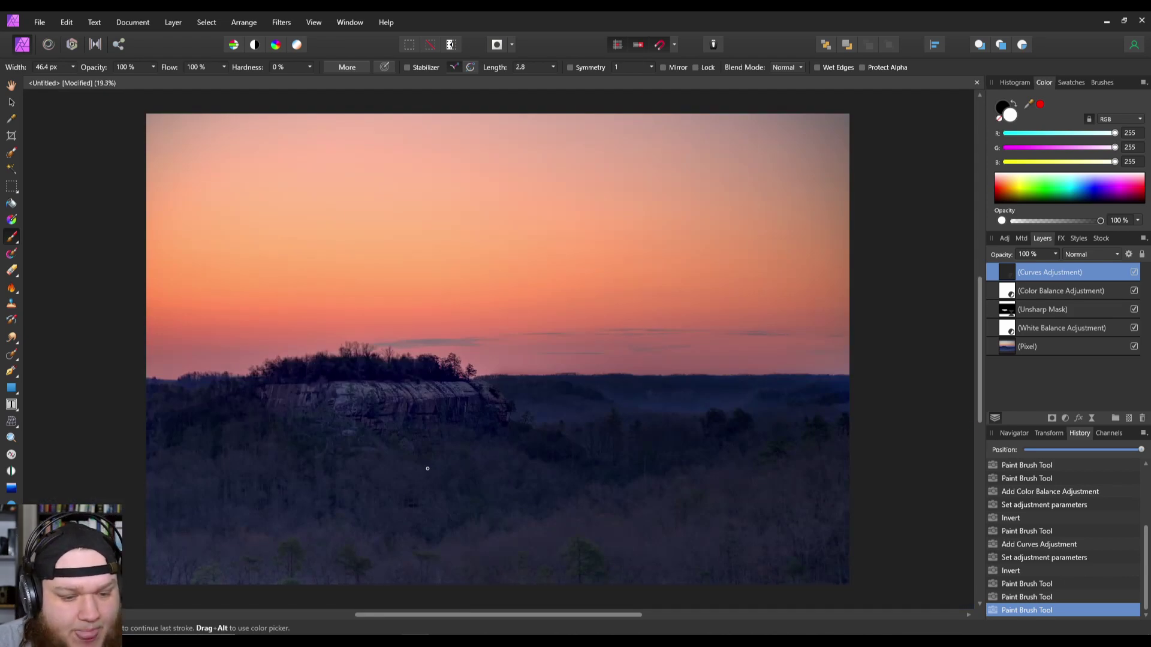
Enlarge the brush and paint the Curves mask over the treeline crowning the cliff to darken it
scroll(319, 372, "up", 6)
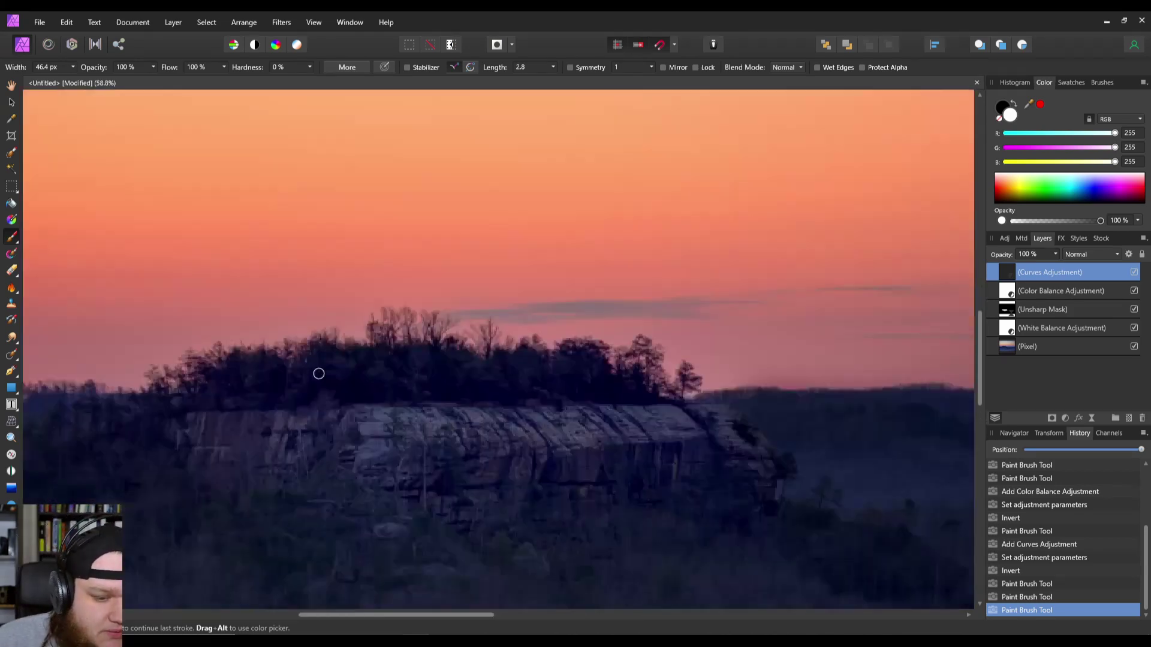
scroll(244, 372, "down", 2)
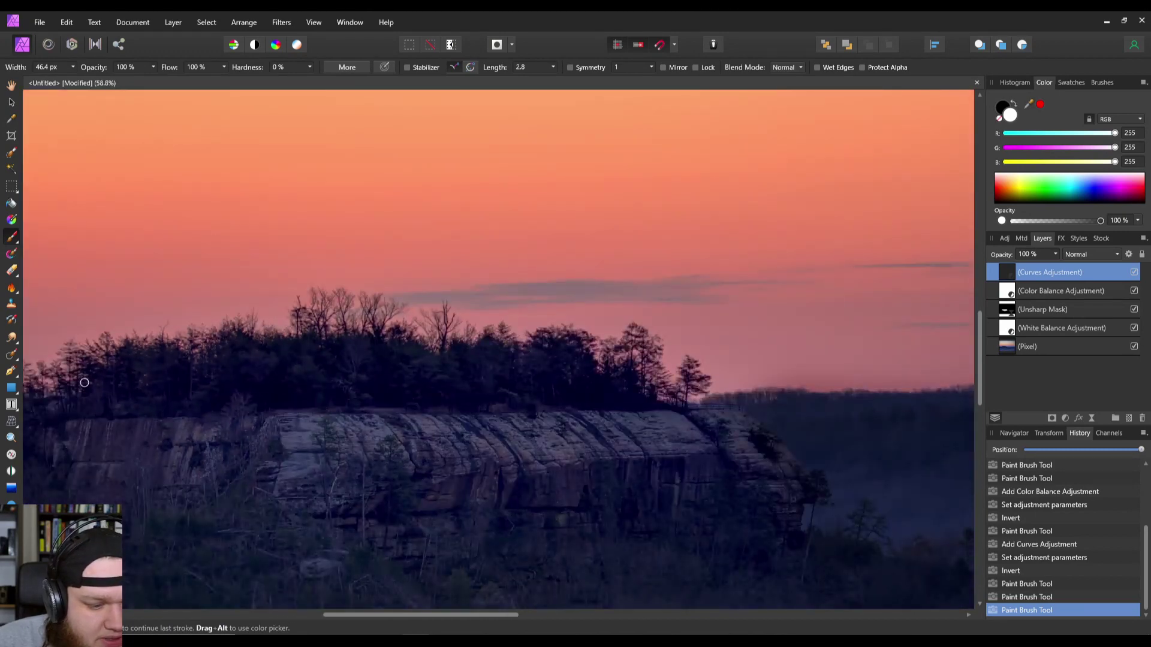
key("bracketright")
key("bracketright")
key("bracketright")
key("bracketright")
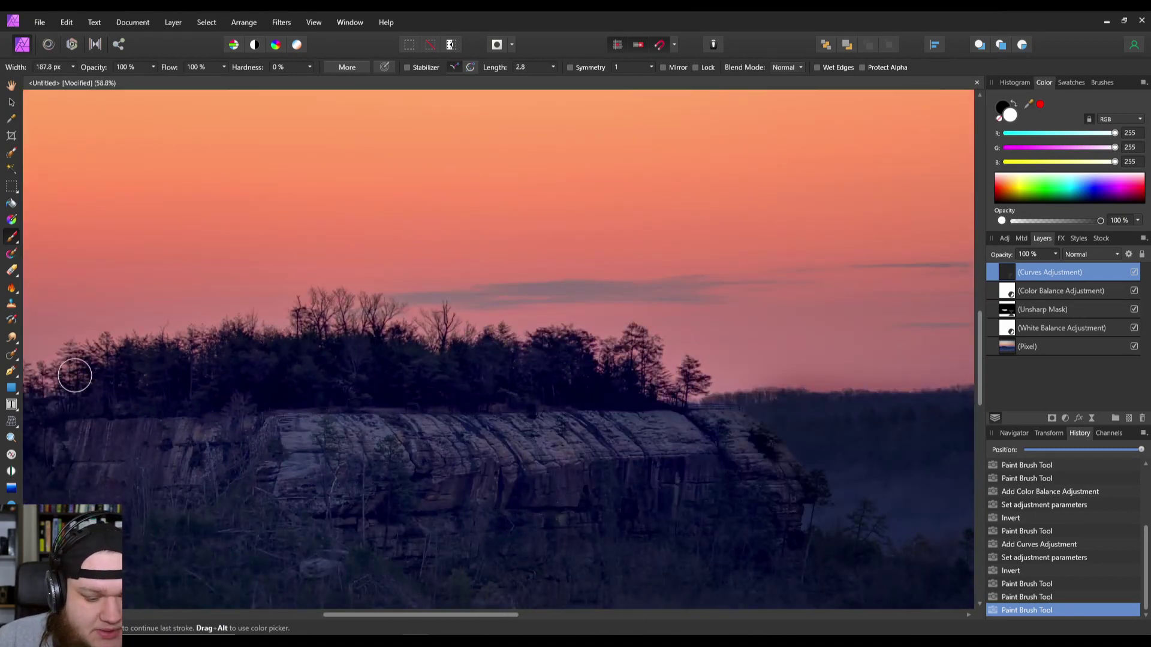
left_click_drag(424, 623, 379, 625)
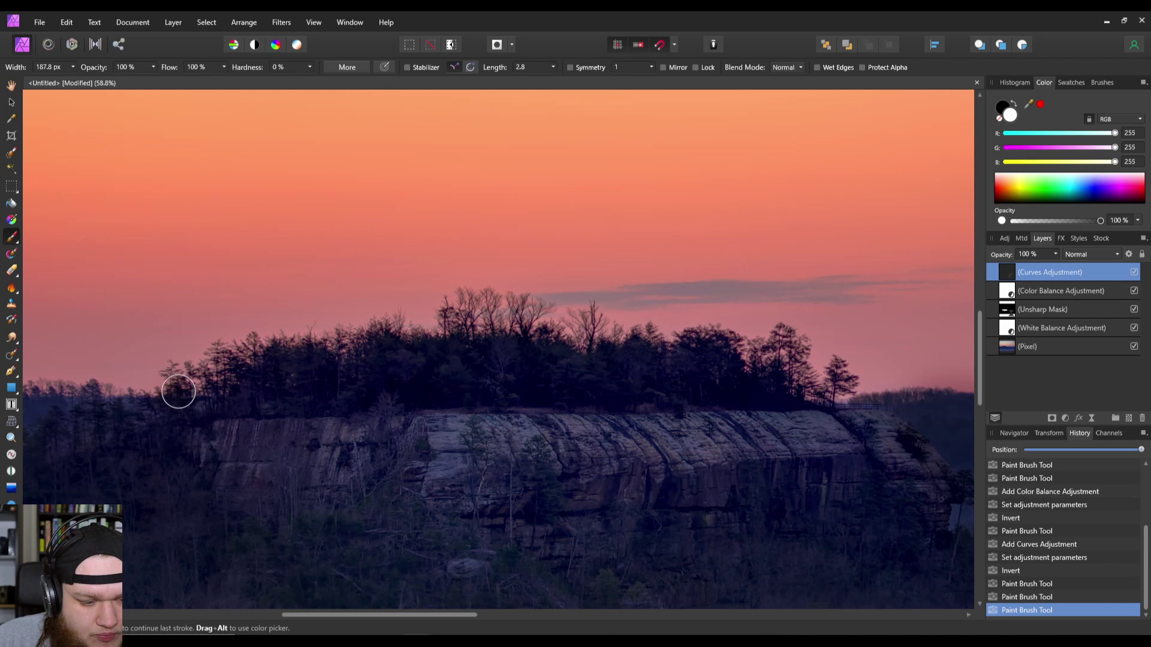
left_click(177, 391)
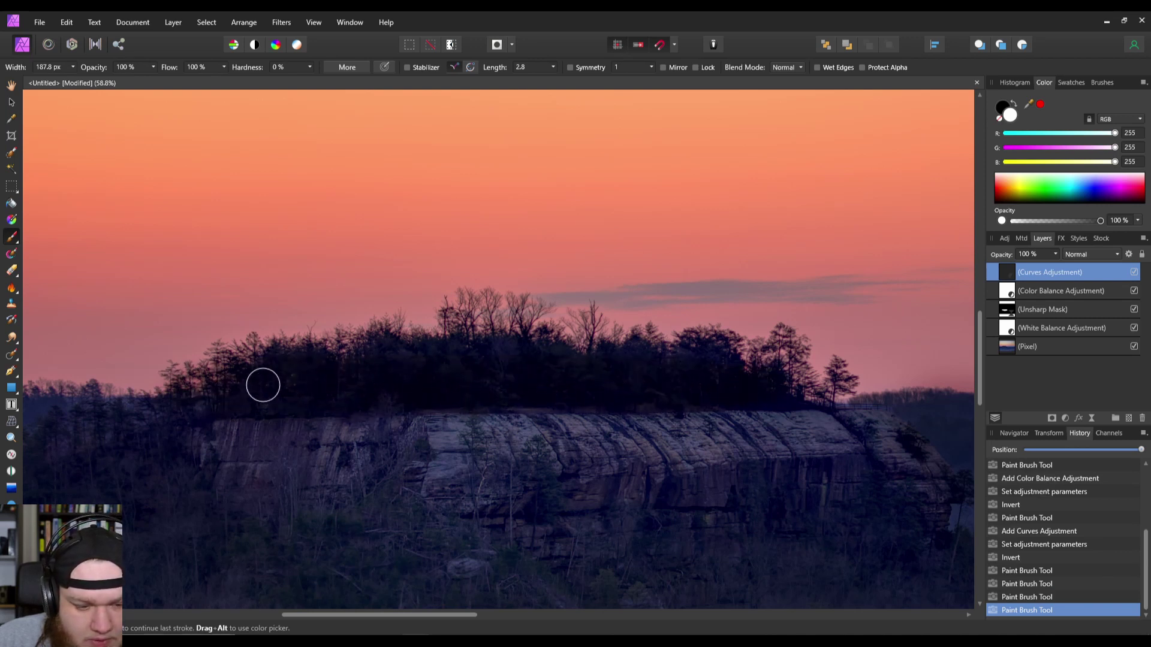
left_click(717, 355)
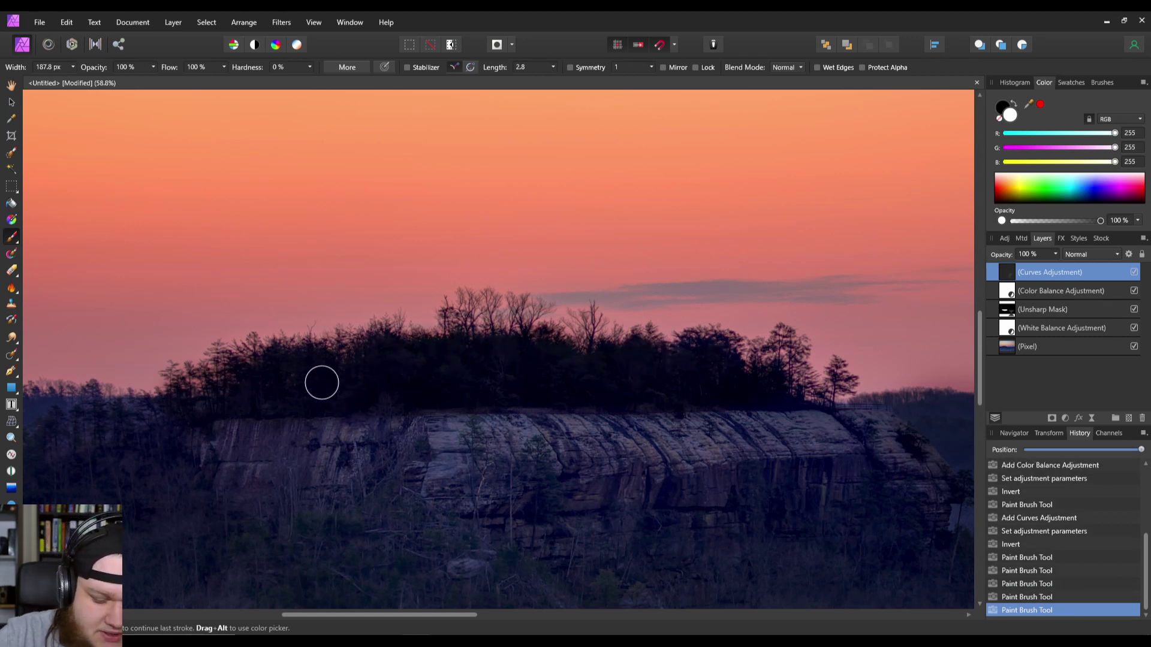
key("ctrl+0")
left_click_drag(144, 381, 183, 384)
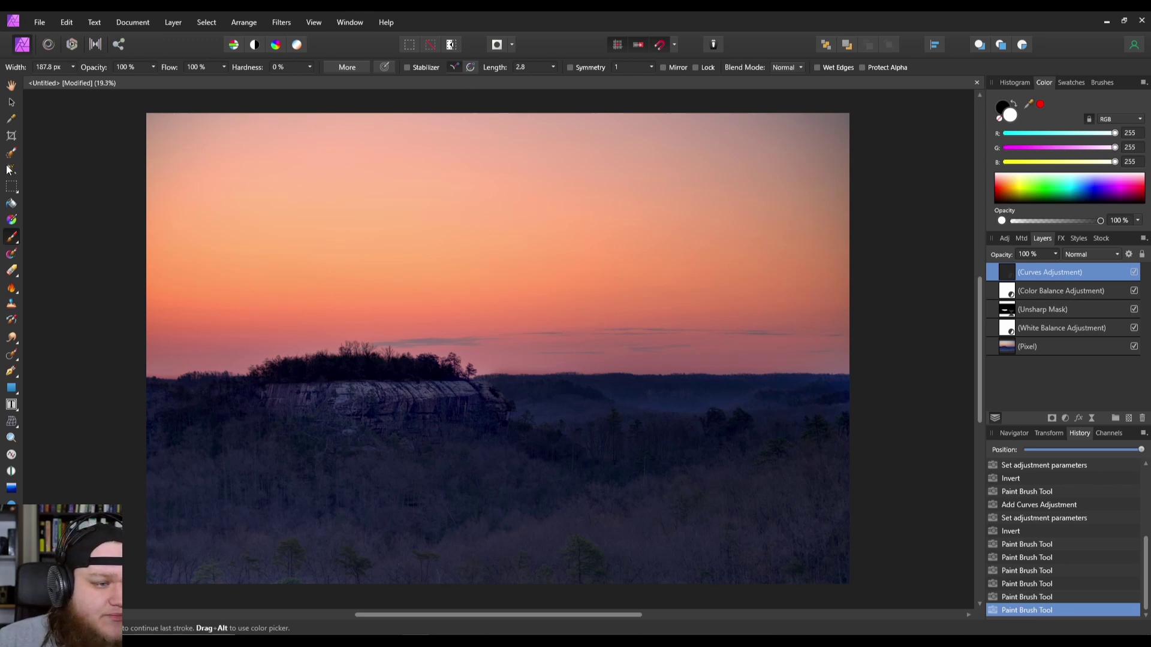
Set the crop to Original Ratio and frame a 4851 x 3253 px area around the cliff and sunrise sky
left_click(11, 136)
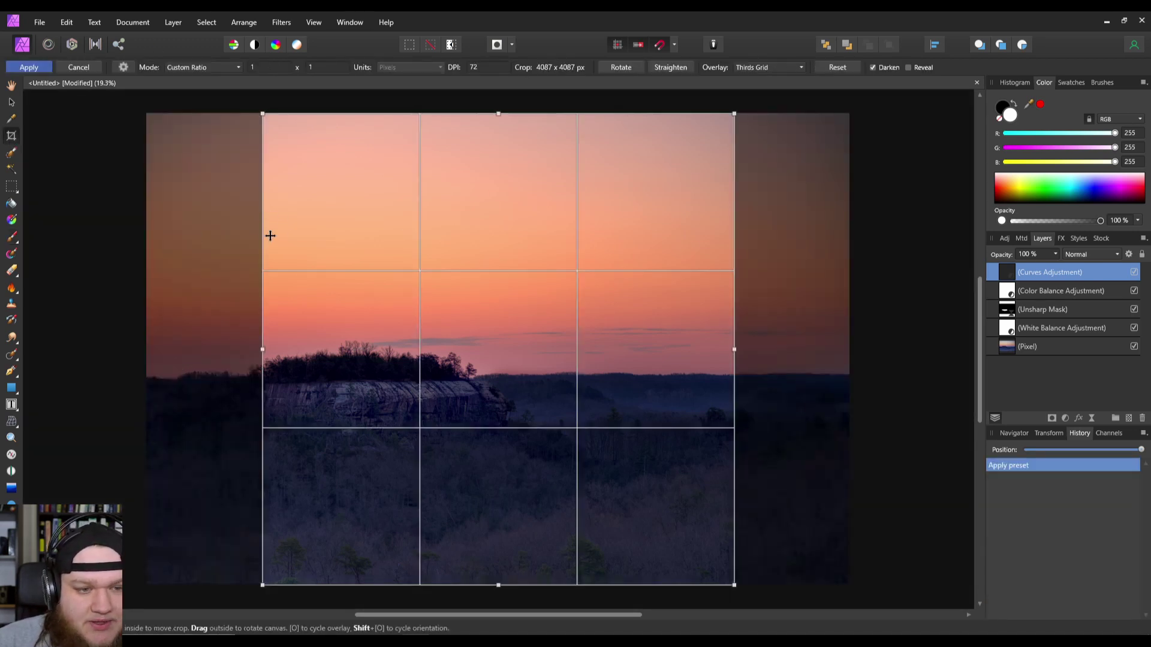
left_click_drag(462, 325, 423, 325)
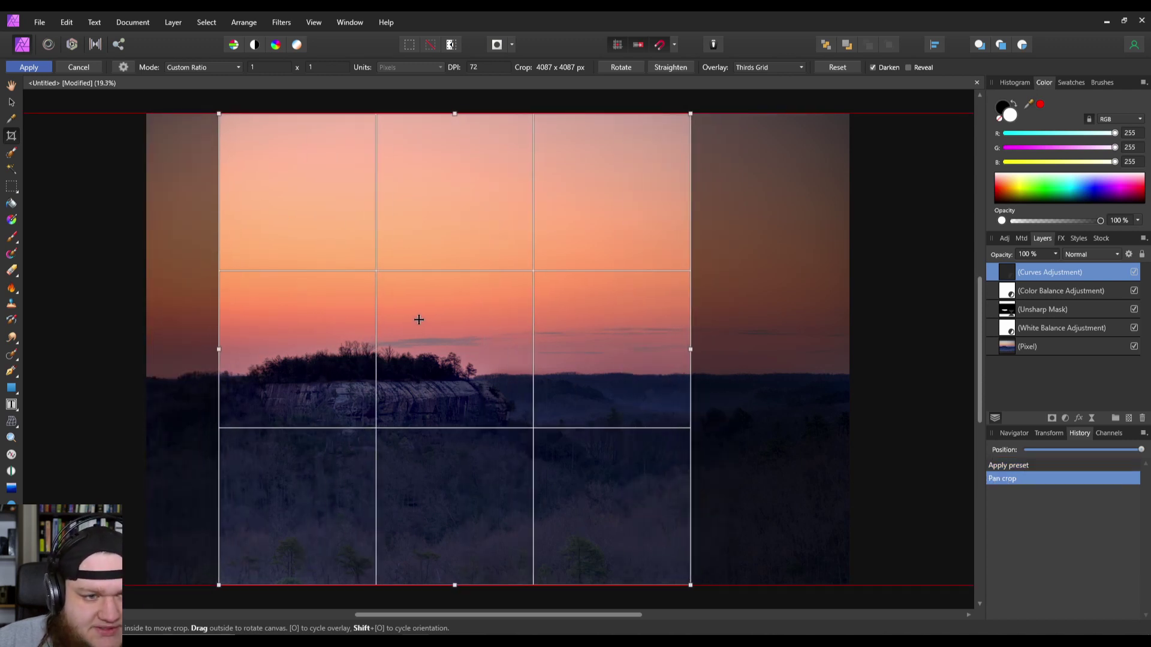
left_click(237, 68)
left_click(214, 99)
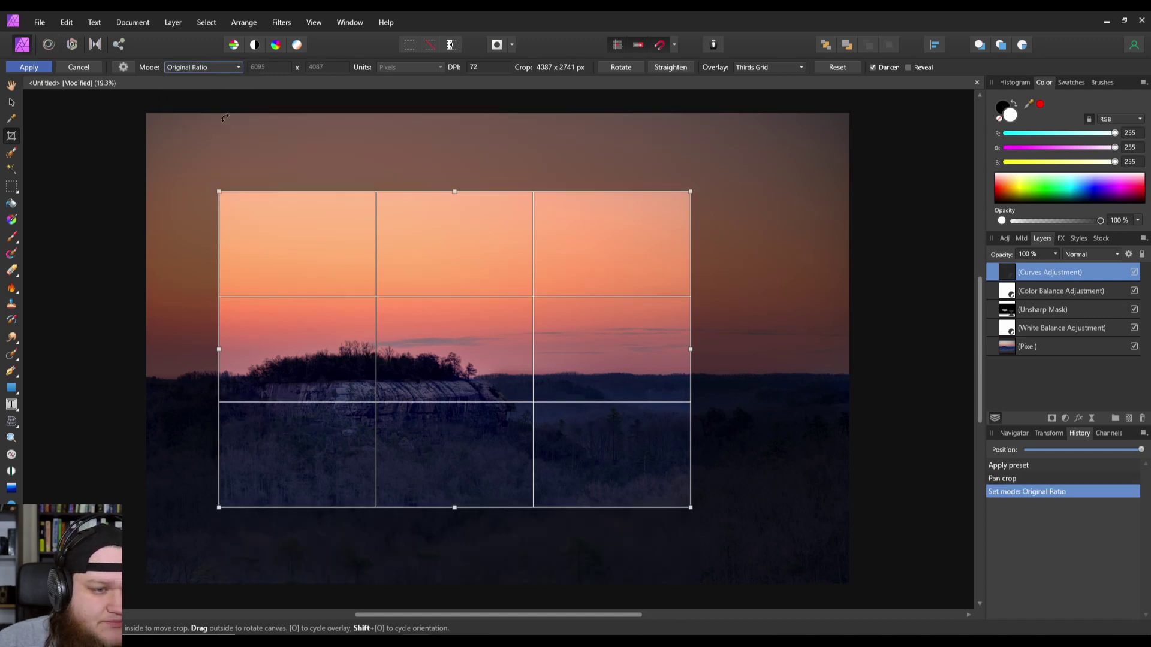
left_click_drag(446, 340, 420, 332)
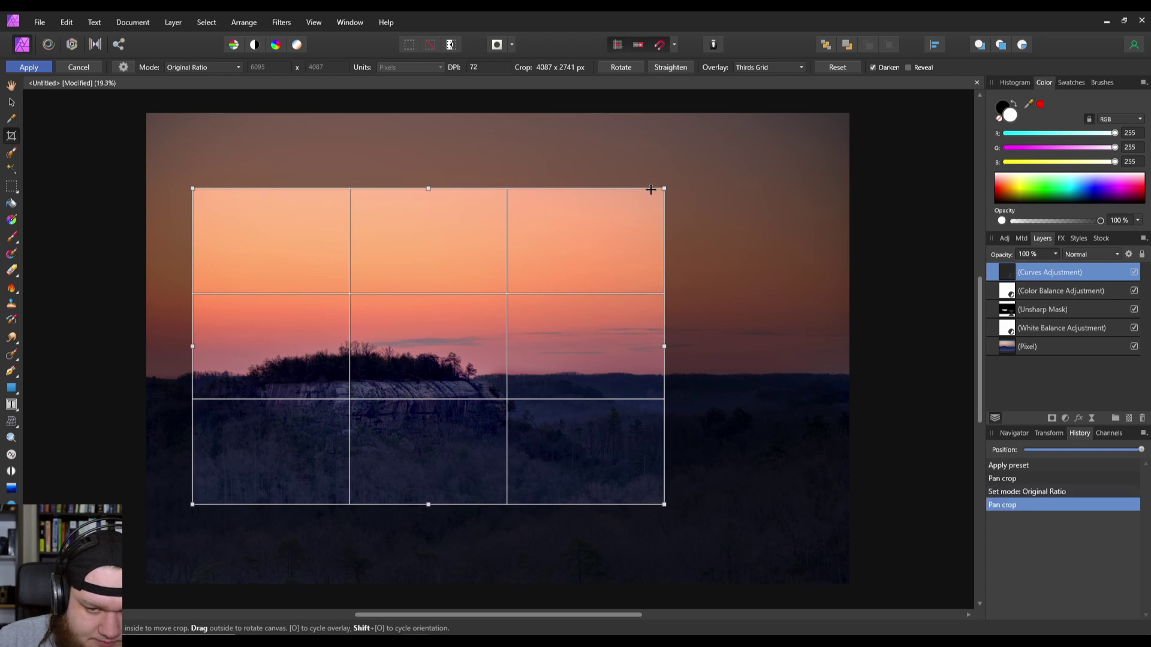
left_click_drag(671, 187, 774, 157)
left_click_drag(488, 288, 460, 316)
left_click(36, 69)
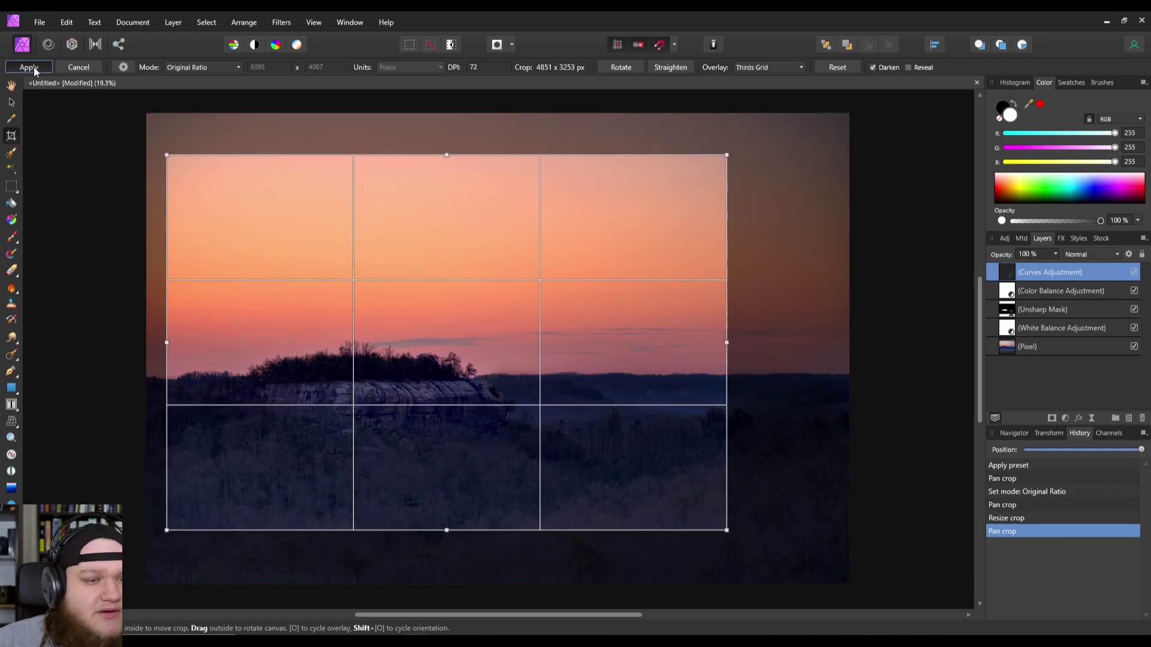